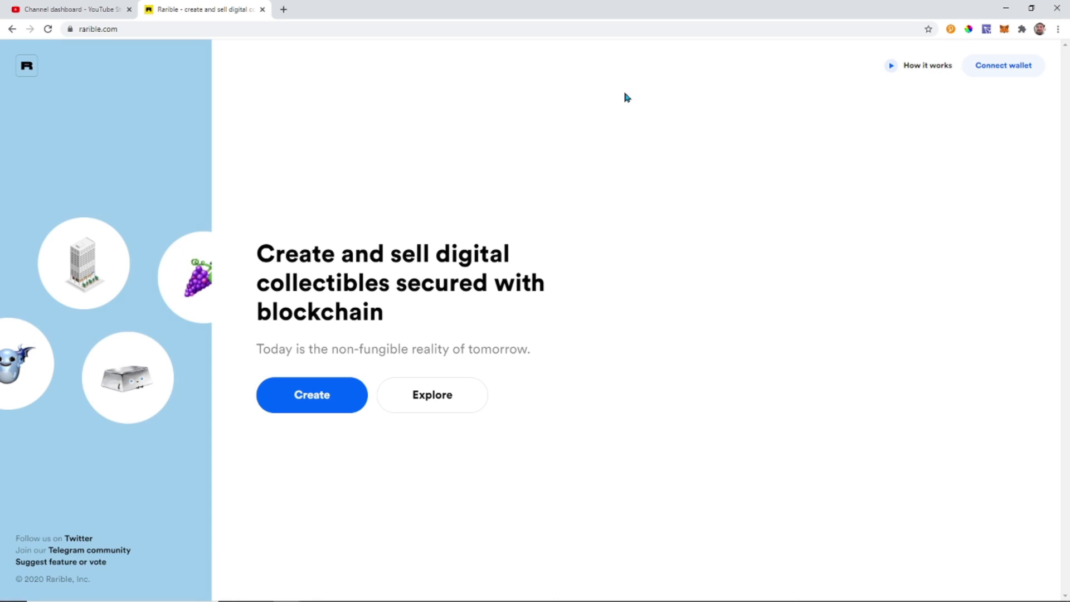
Connect MetaMask to Rarible, check the wallet's balance, then return to the marketplace home page
left_click(1014, 75)
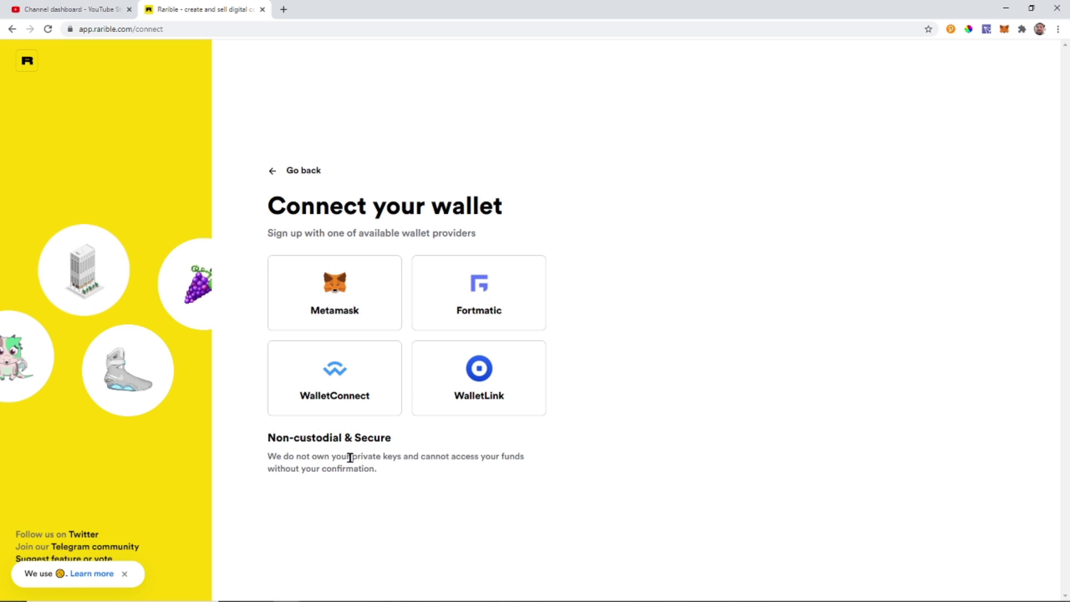
left_click(334, 292)
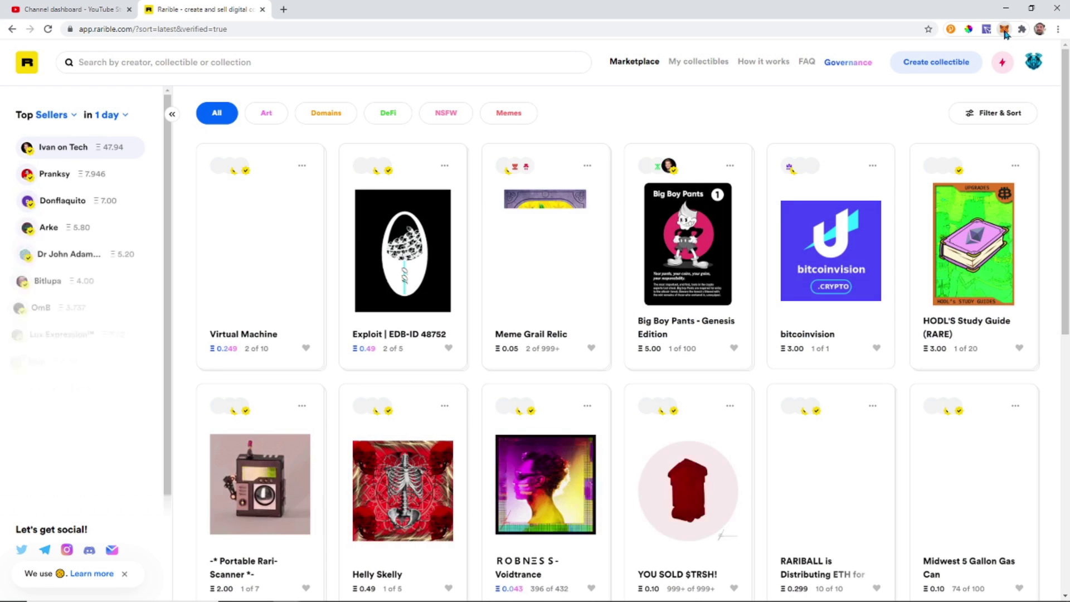
left_click(1004, 30)
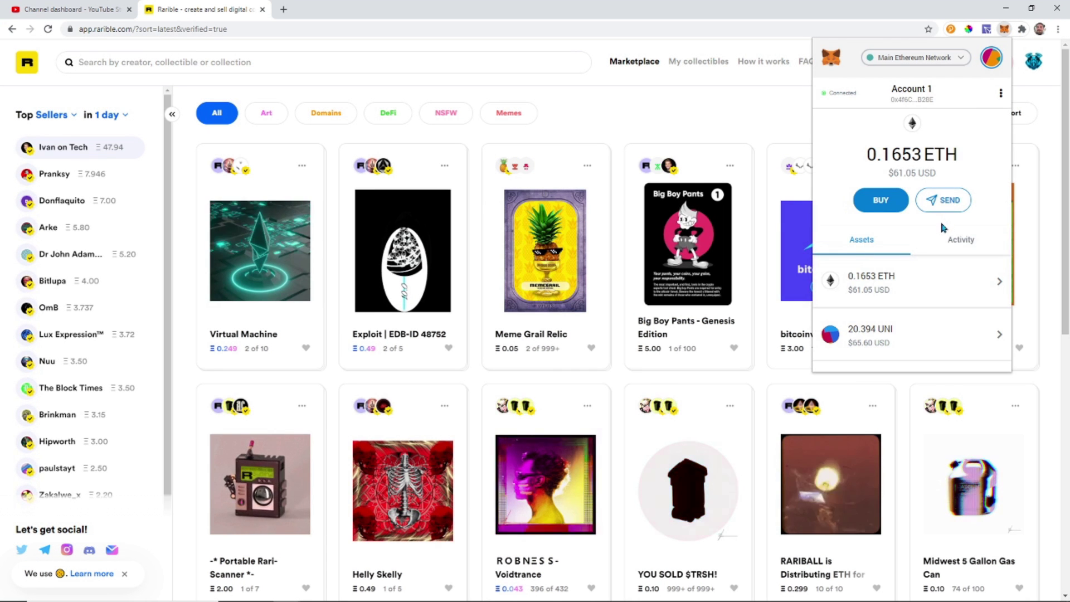
left_click(613, 101)
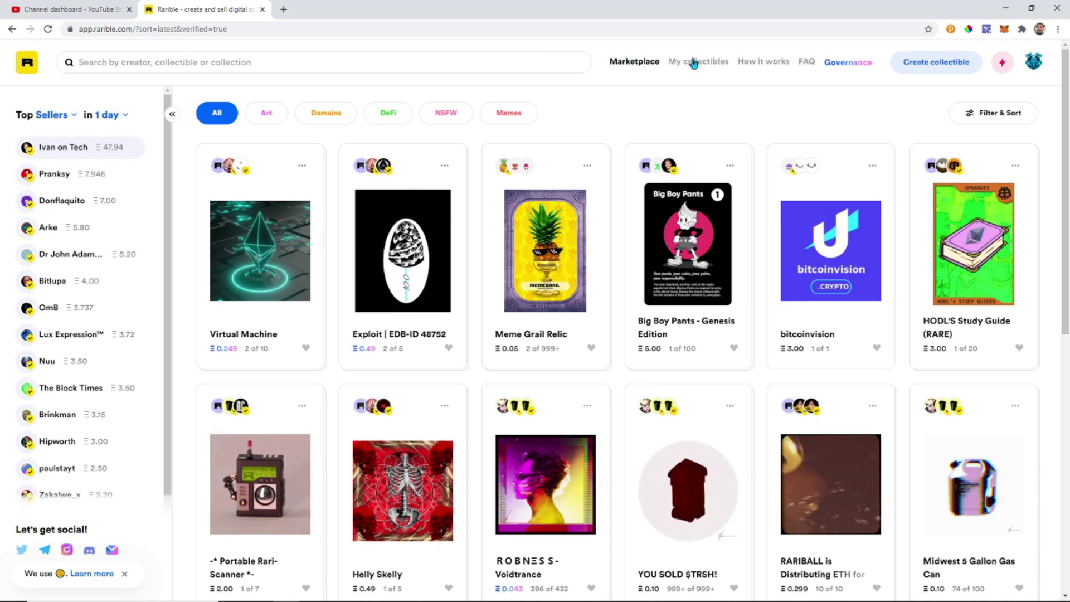
left_click(25, 70)
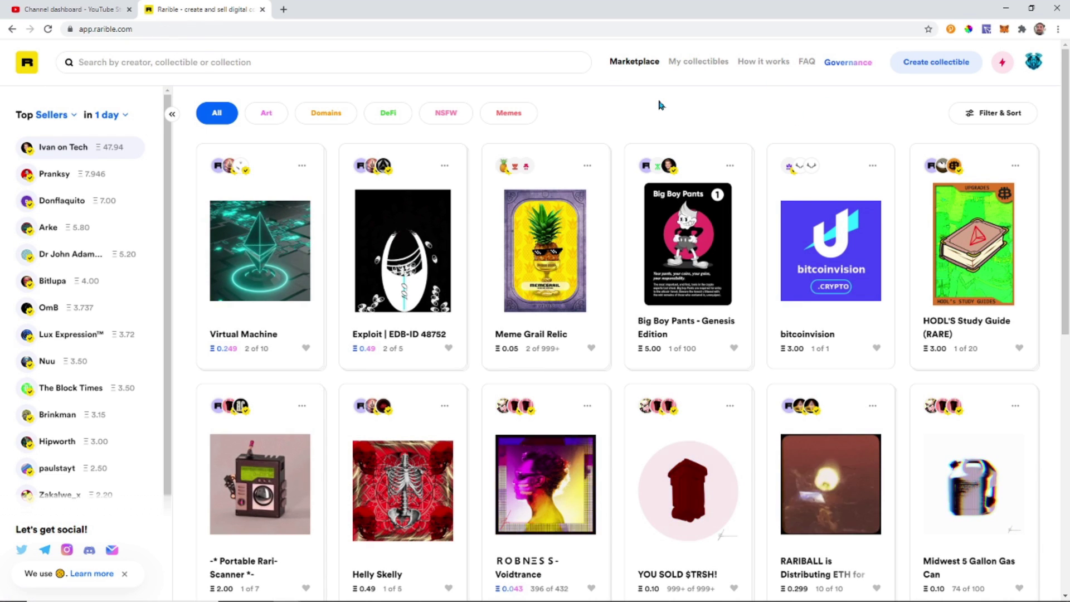
Start a new collectible and pick the Multiple edition option
left_click(940, 70)
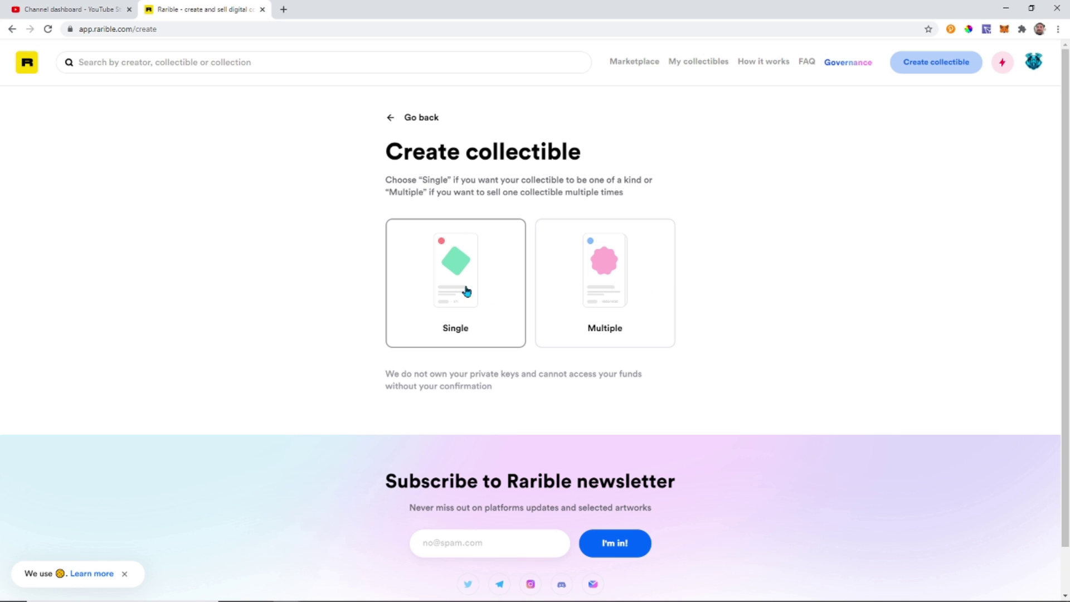
left_click(613, 284)
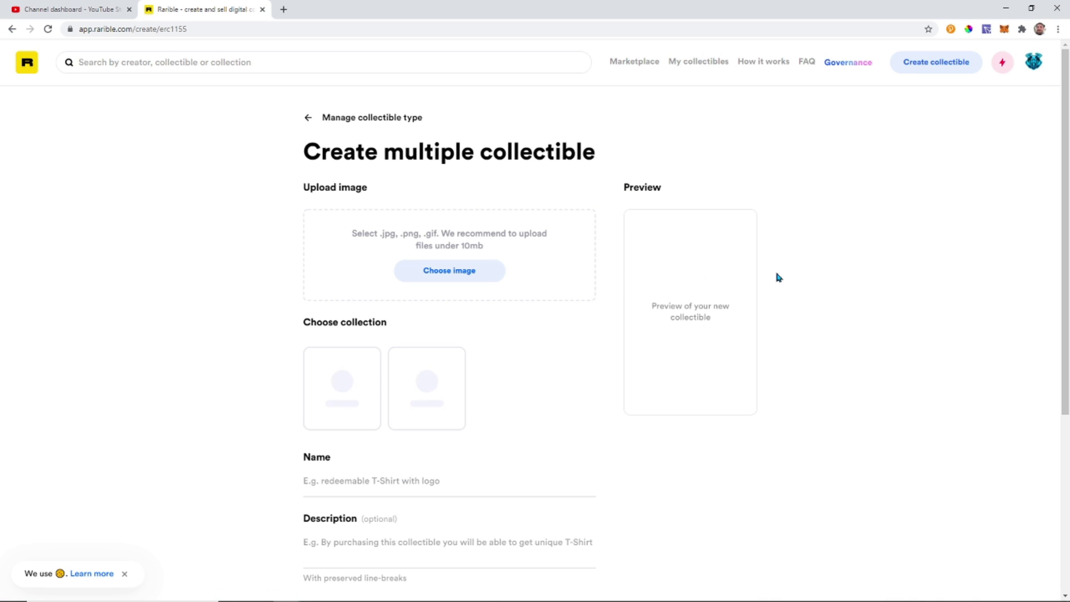
Review the form's defaults (1 copy, 10% royalties, Rarible collection), then go to the Name field
scroll(777, 277, "down", 2)
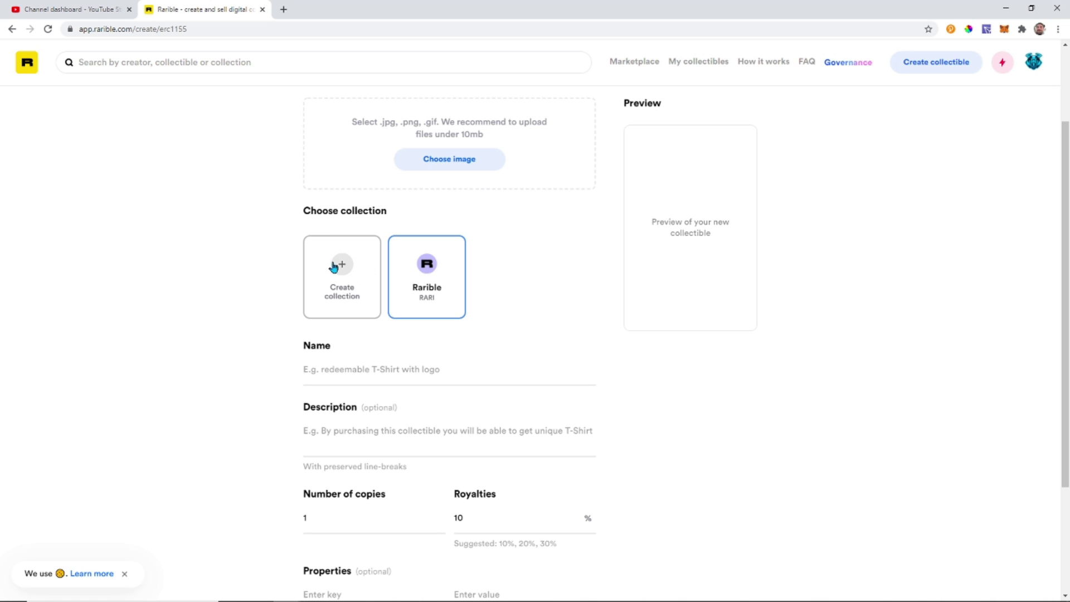
scroll(476, 311, "up", 2)
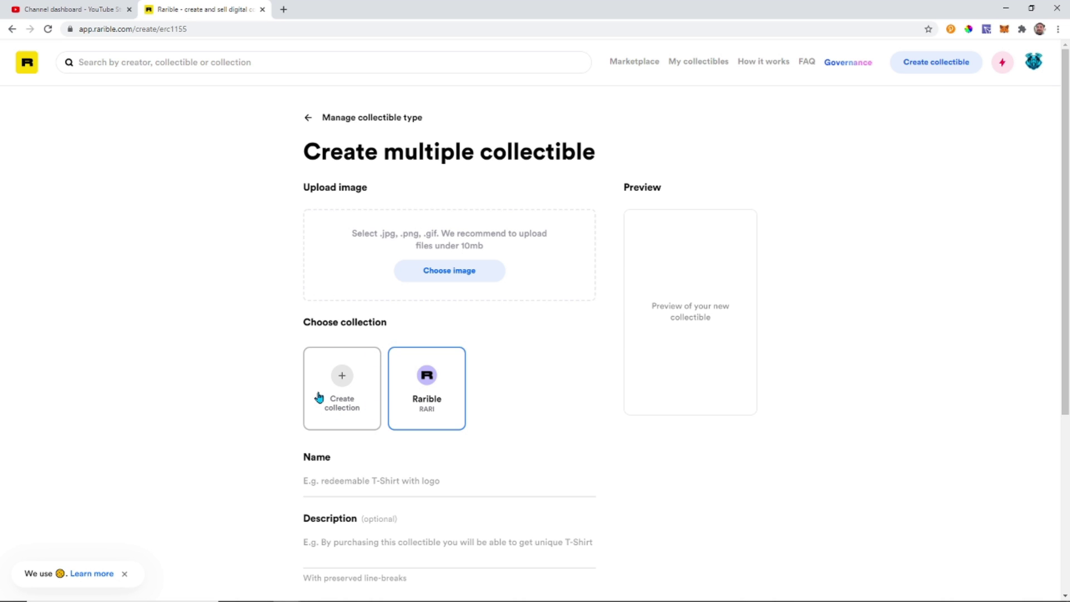
scroll(532, 344, "down", 3)
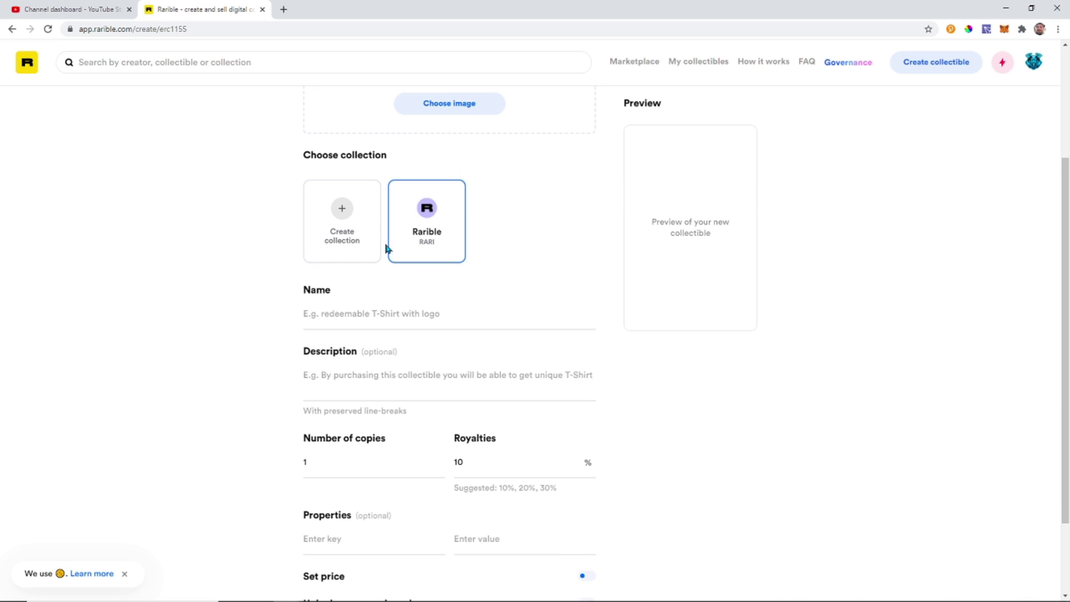
scroll(535, 241, "up", 2)
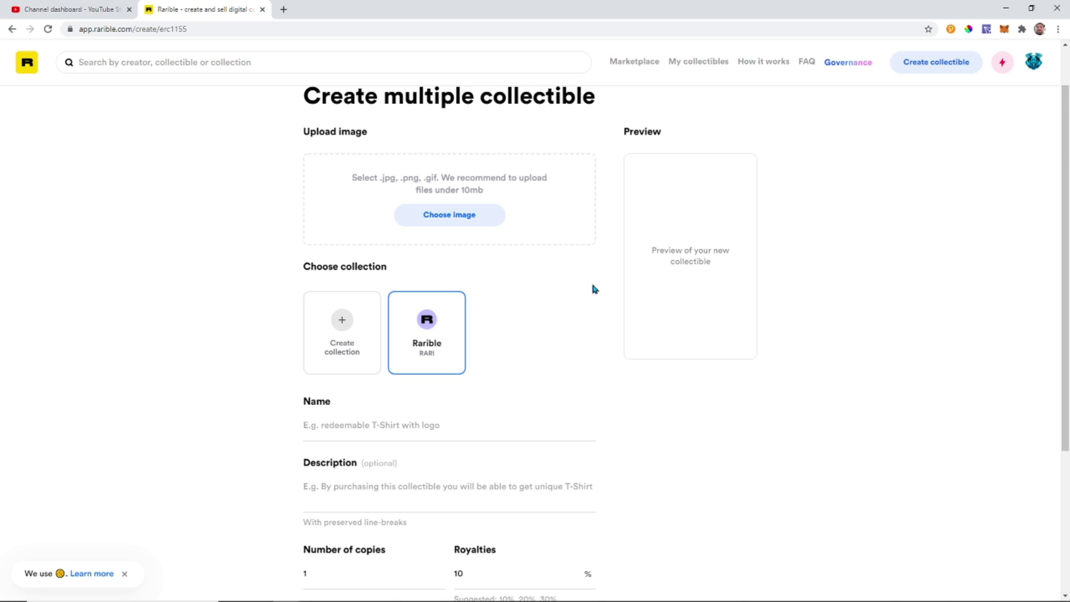
scroll(593, 289, "down", 2)
left_click(397, 309)
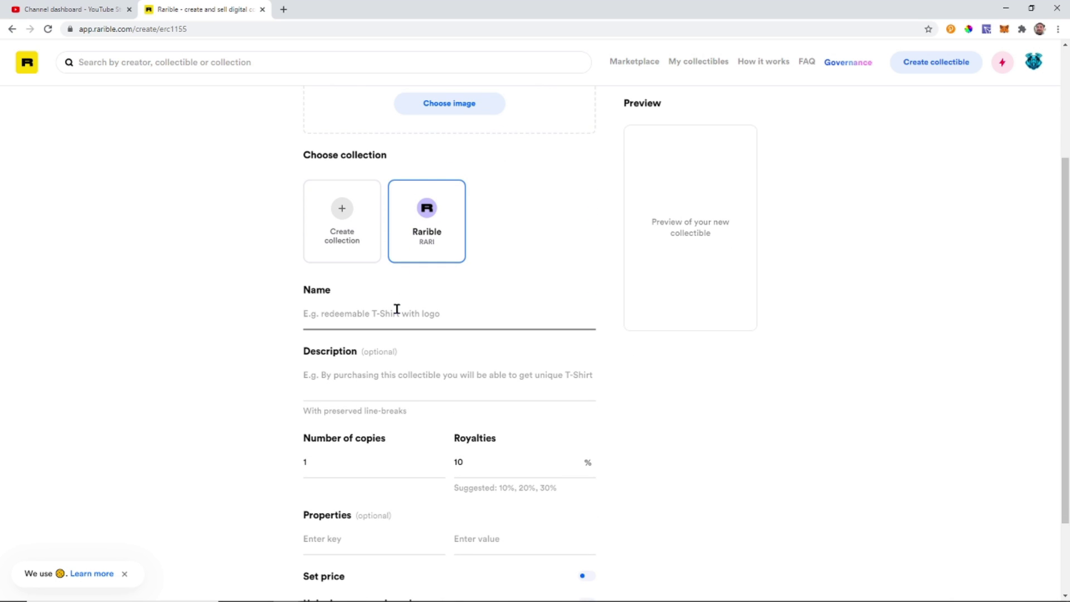
Name the collectible 'Obstacles GONE!'
type("Obstacles GONE!")
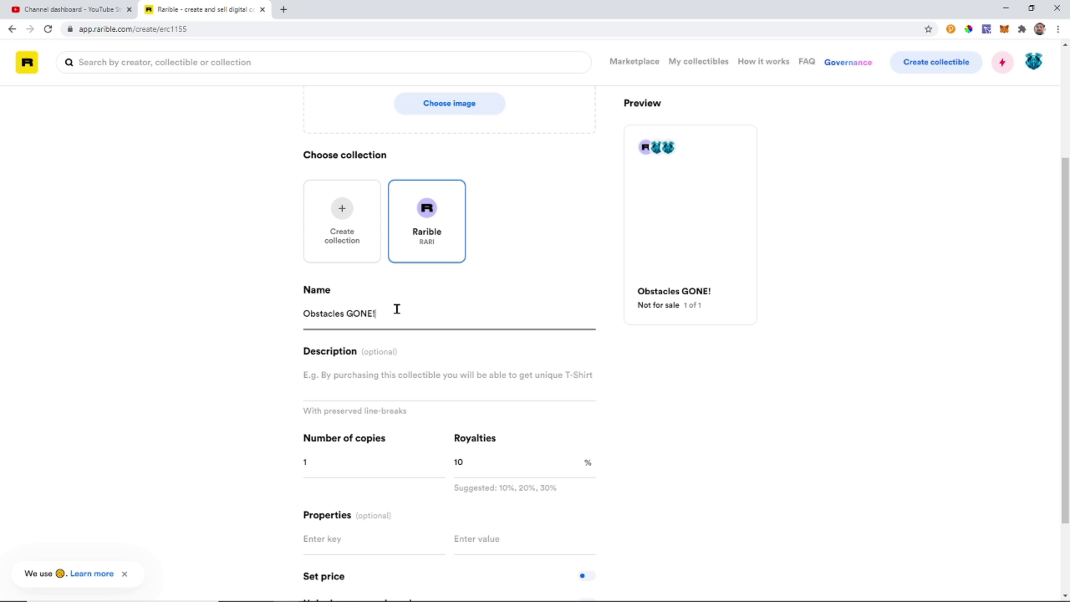
left_click(539, 245)
scroll(553, 243, "up", 3)
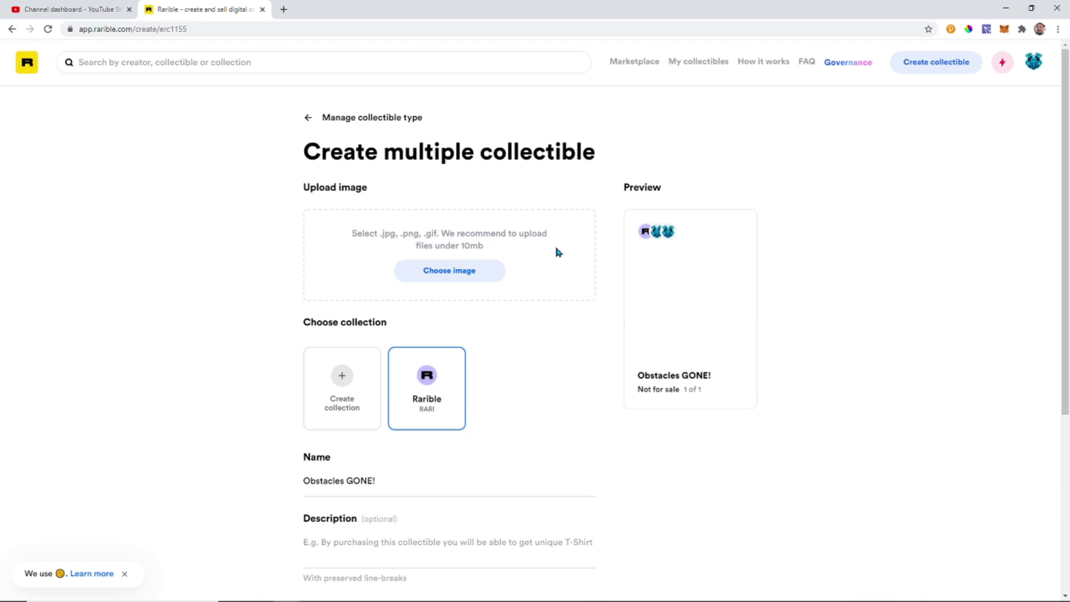
Upload the digital-gnesha image from the Bit-RuSh folder as the collectible's artwork
left_click(468, 273)
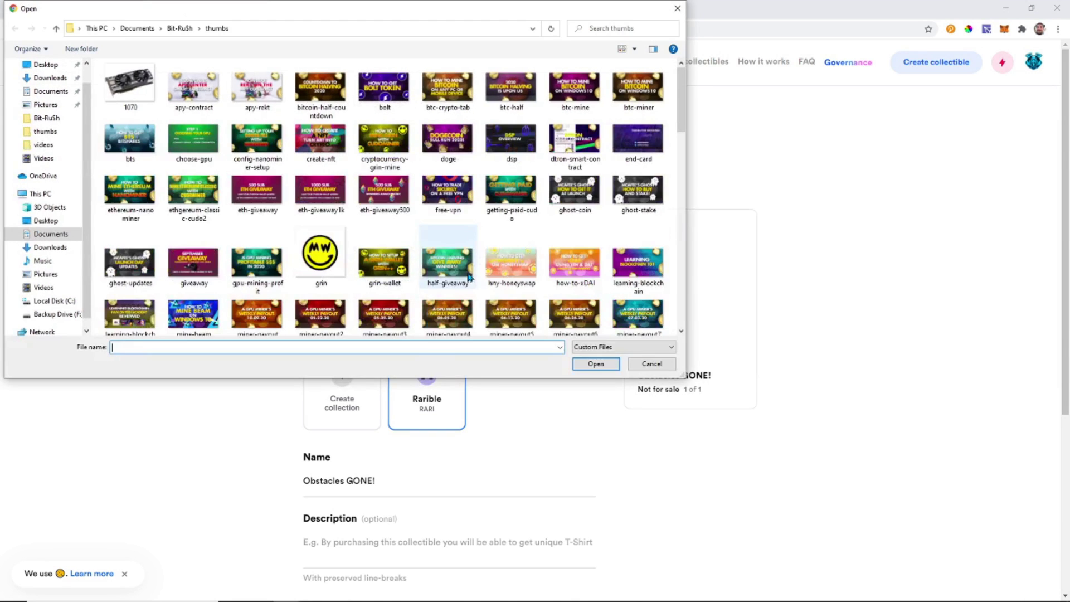
left_click(180, 29)
scroll(439, 148, "down", 10)
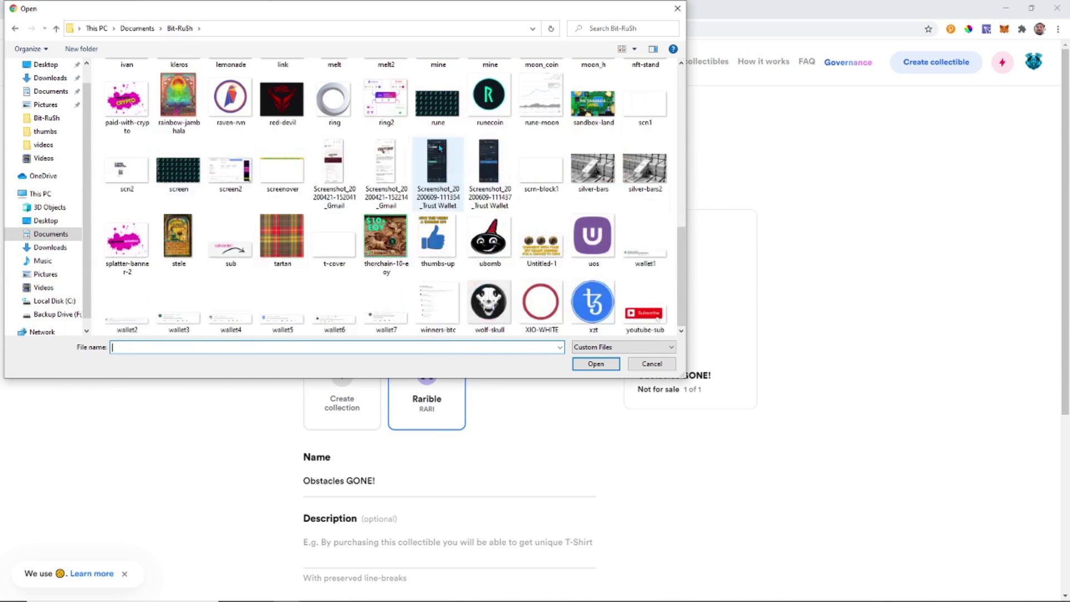
scroll(439, 147, "up", 5)
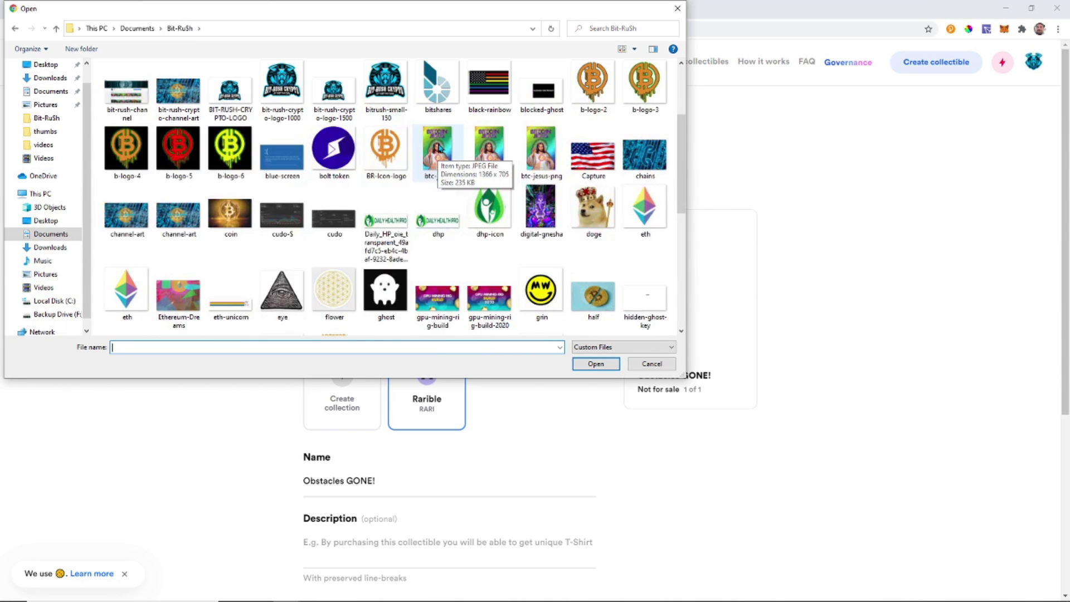
left_click(541, 211)
left_click(596, 363)
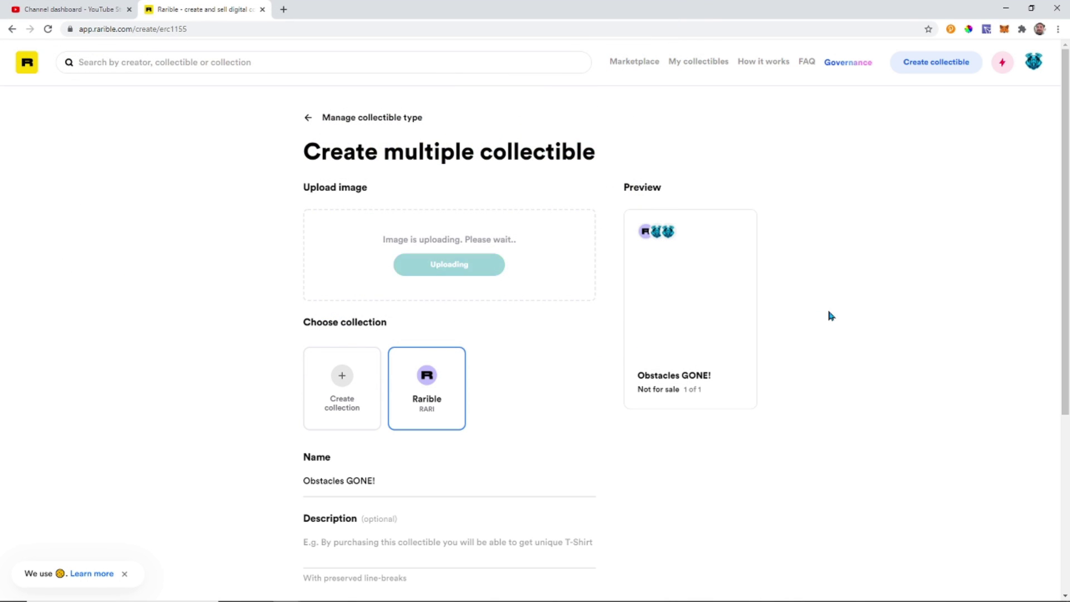
scroll(830, 316, "down", 3)
scroll(830, 316, "up", 3)
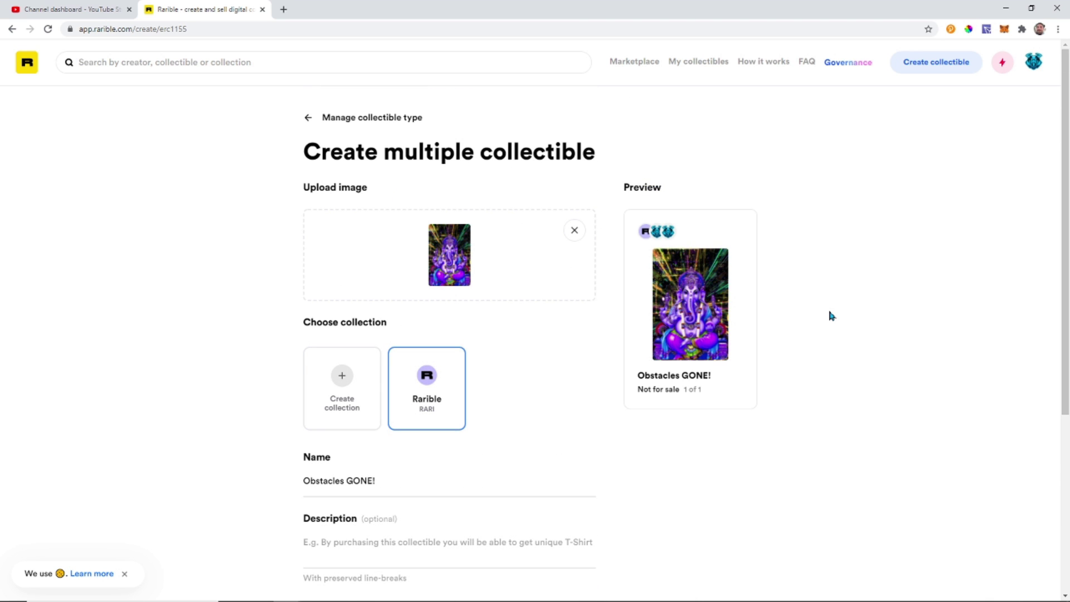
scroll(824, 303, "down", 5)
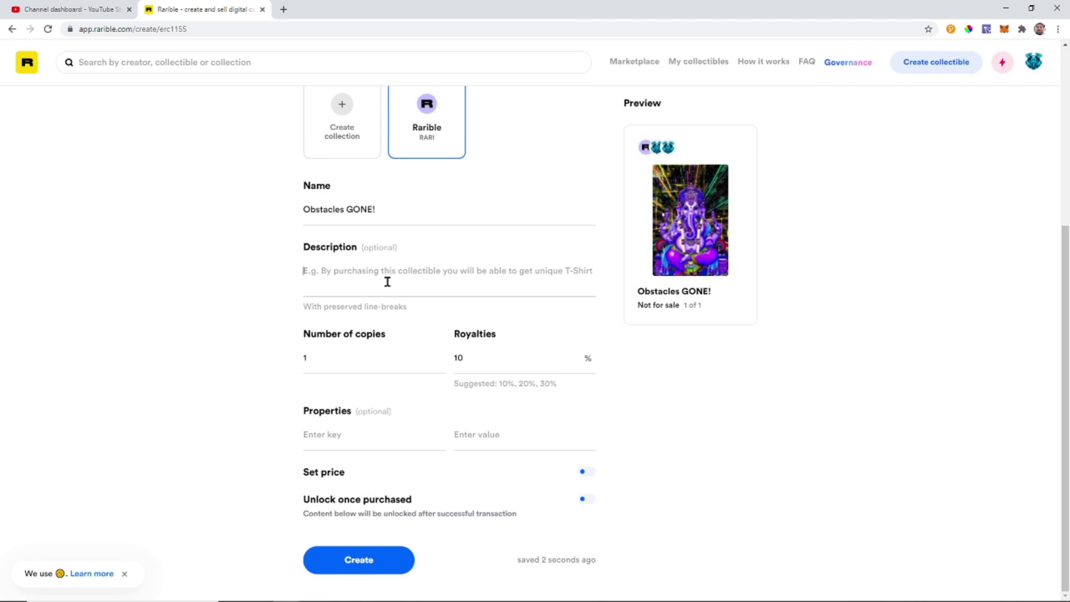
left_click(388, 281)
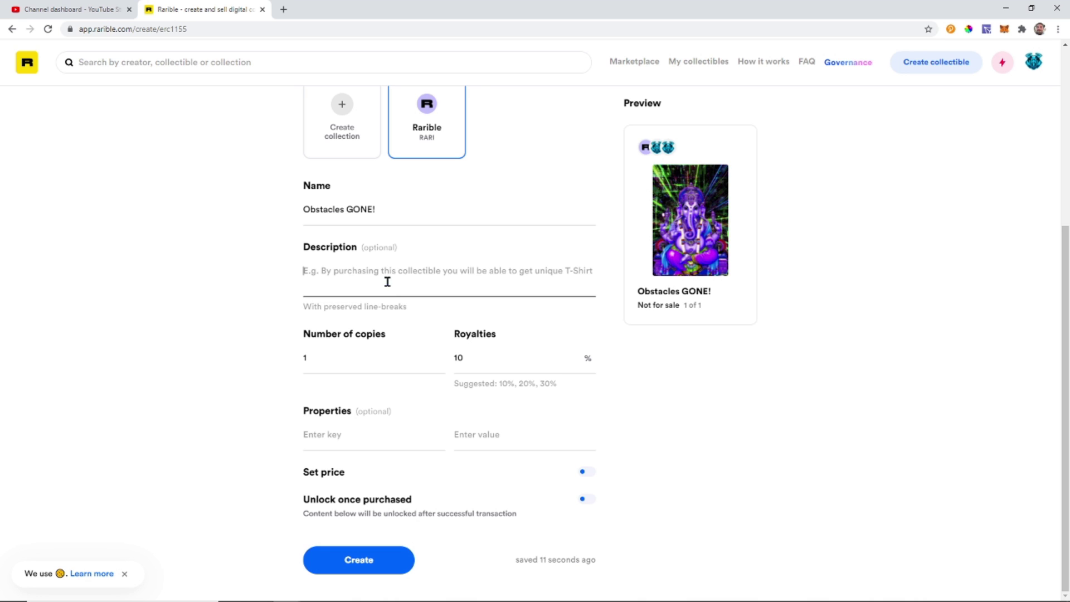
Write the description 'Remover of blcokchain obstacles. Bringer of infinite gains!'
type("Remover")
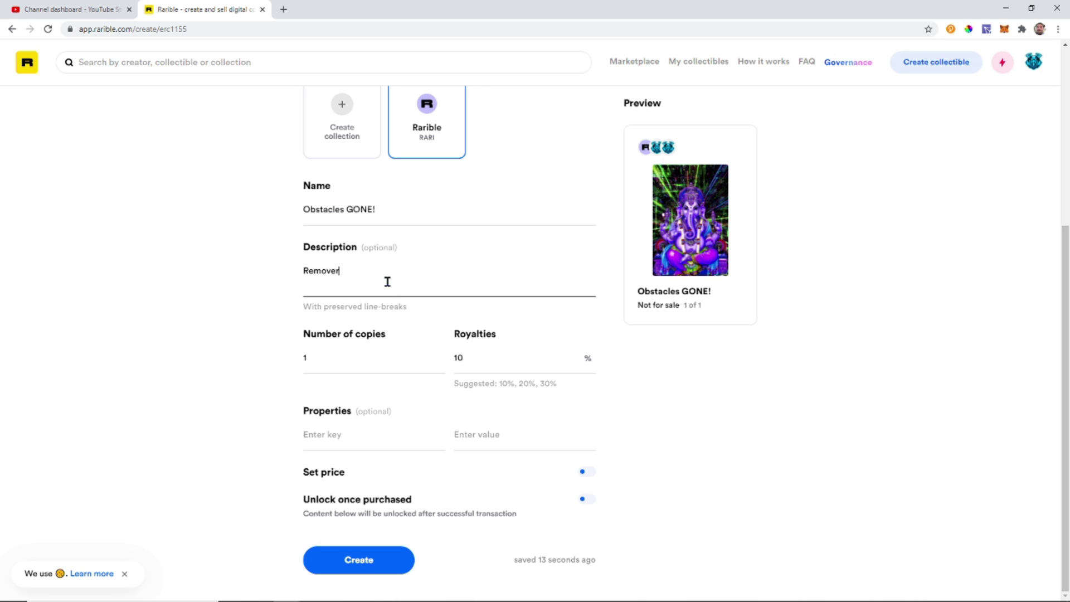
type(" of blc")
type("okchain obstacles")
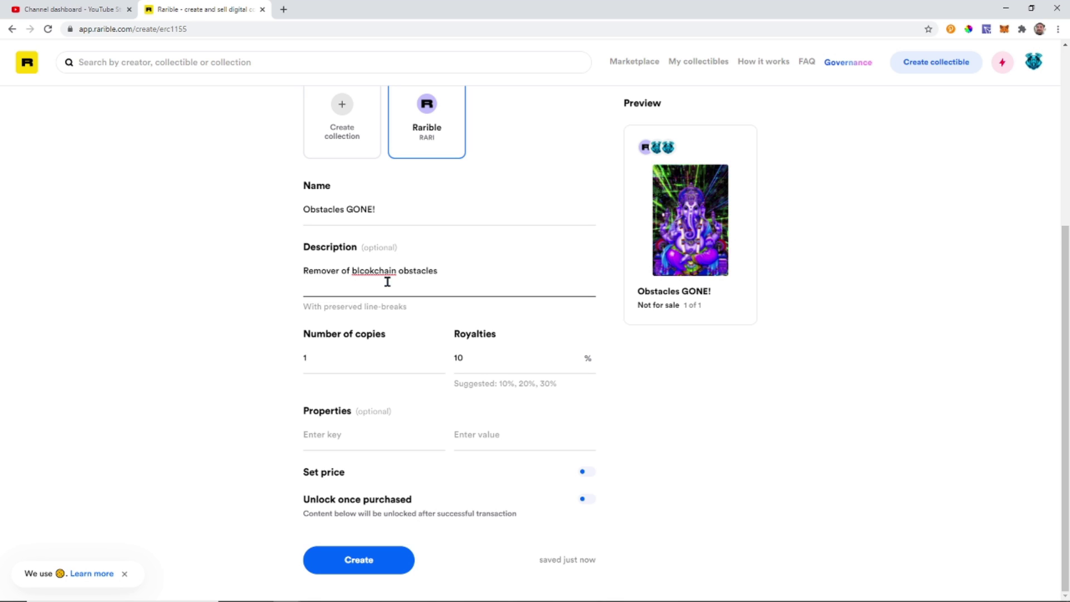
type(". Bringer of infinite gain!")
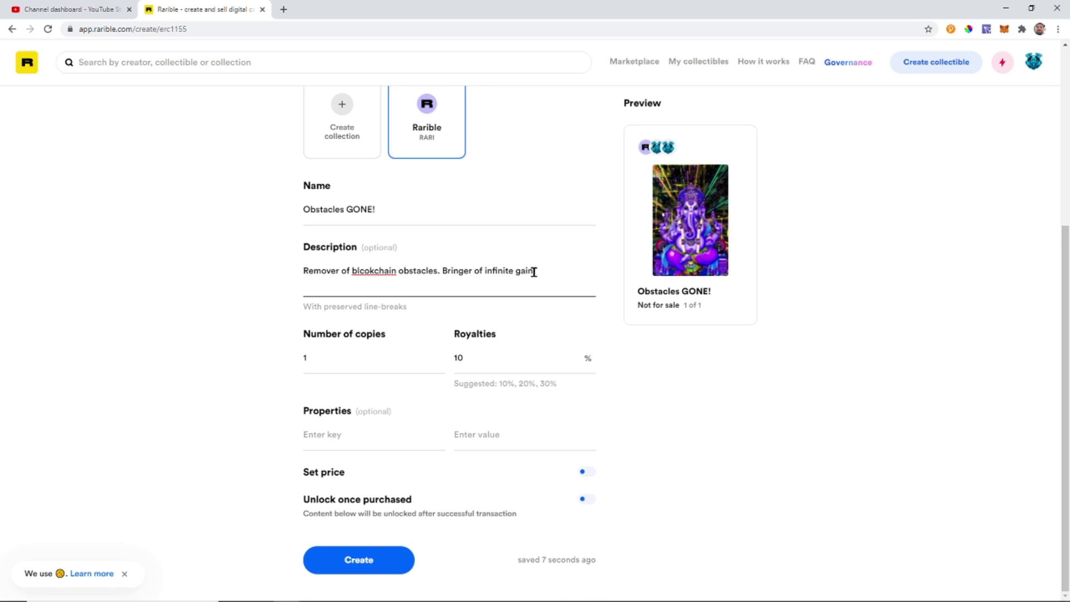
type("s!")
Set the number of copies to 33
left_click(341, 357)
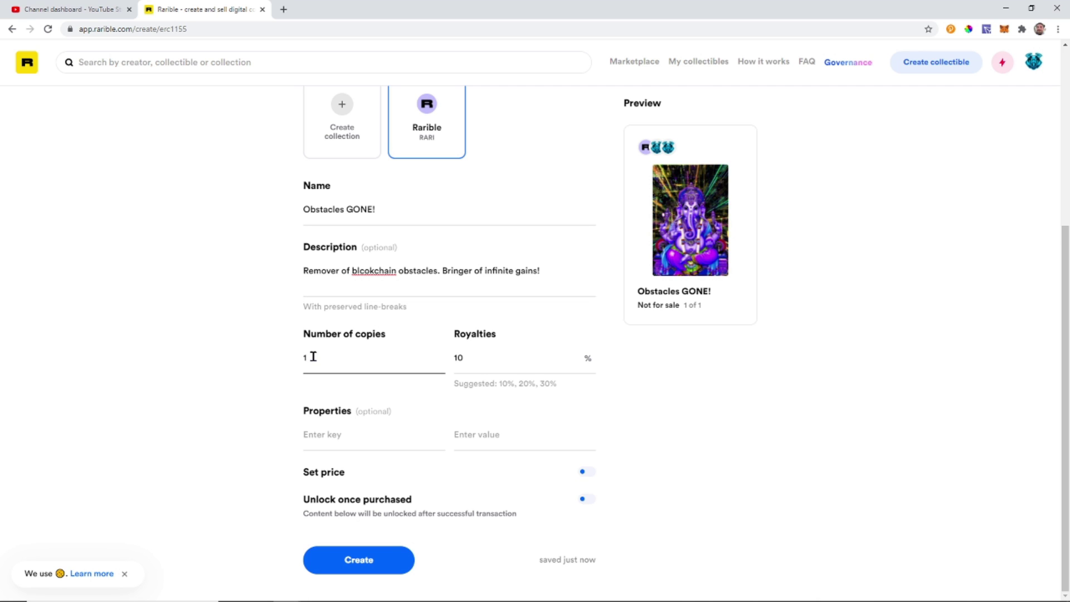
left_click_drag(312, 357, 299, 359)
type("33")
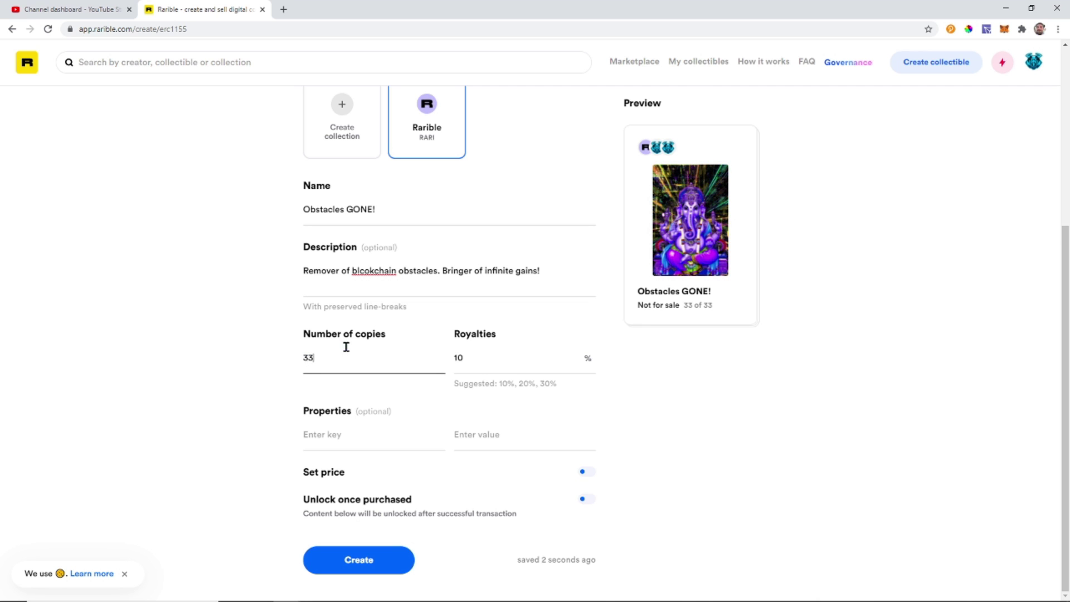
left_click(641, 403)
Change the royalties from 10% to 12%
left_click(466, 359)
type("1")
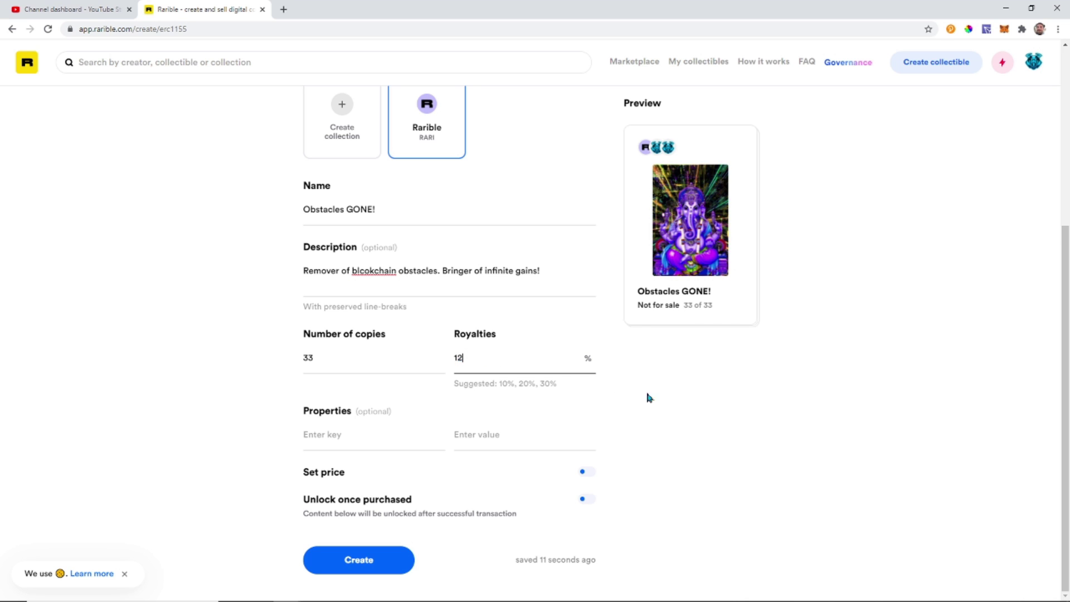
left_click(626, 397)
Add the property Rarity with the value Mythic Legend
left_click(355, 437)
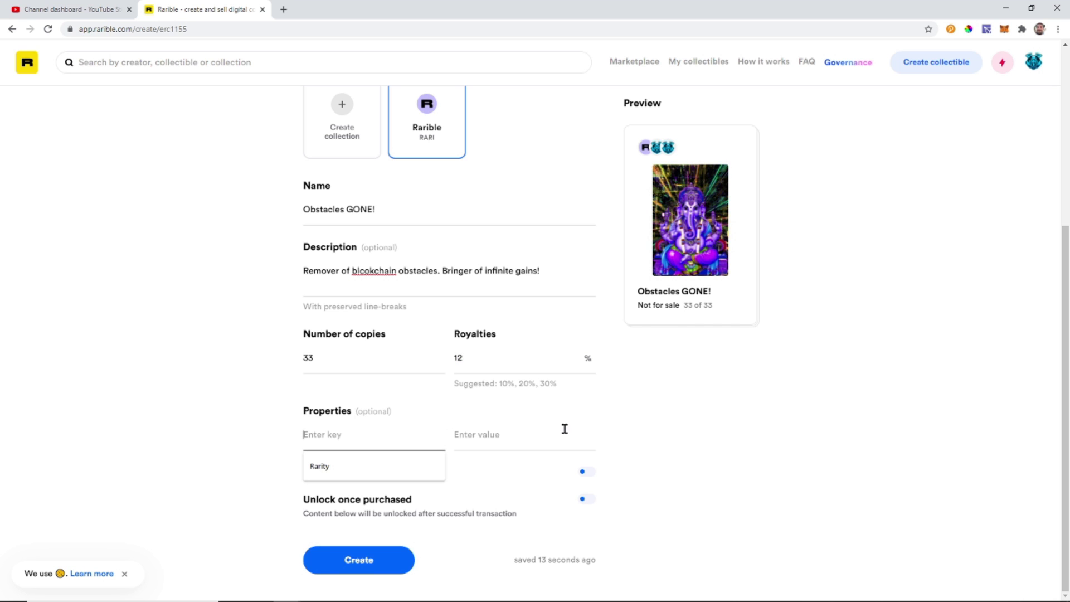
left_click(332, 468)
left_click(516, 433)
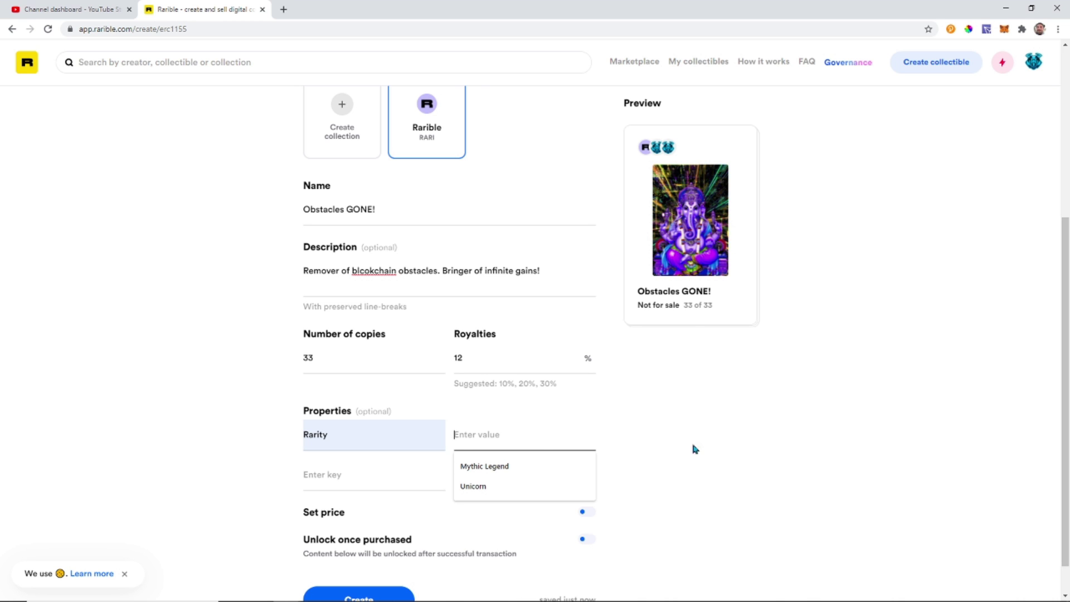
left_click(525, 466)
scroll(760, 469, "down", 1)
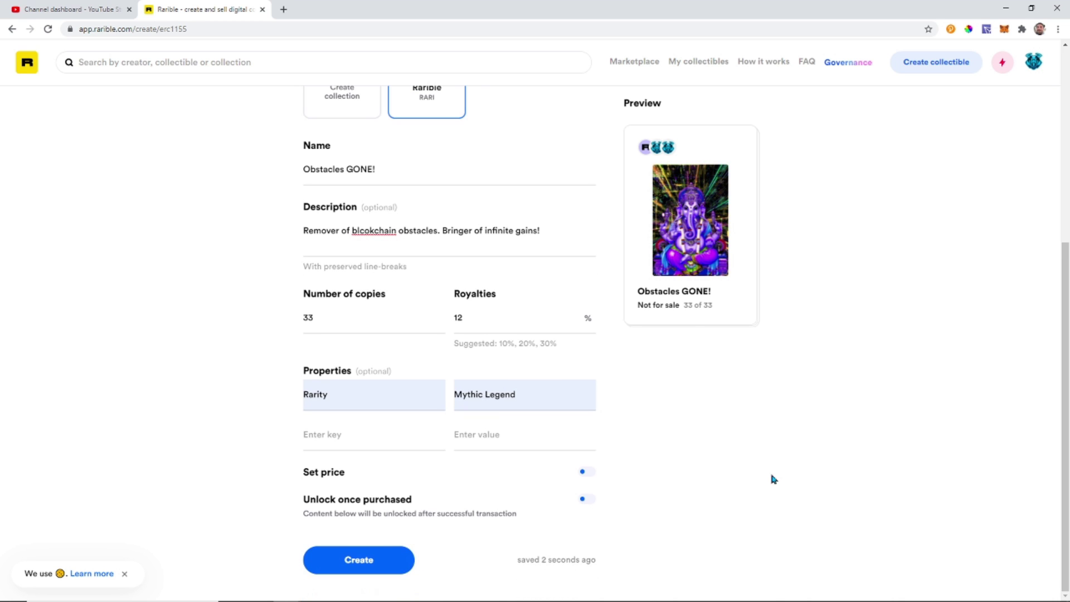
Add the property Gains with the value Infinite and switch on Set price
left_click(379, 444)
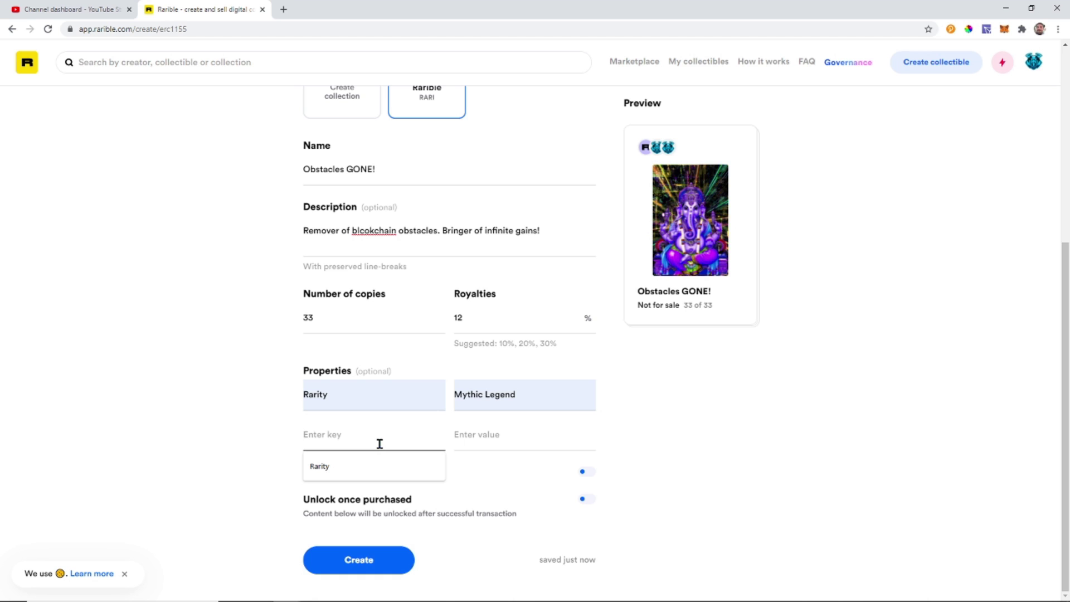
type("Gains")
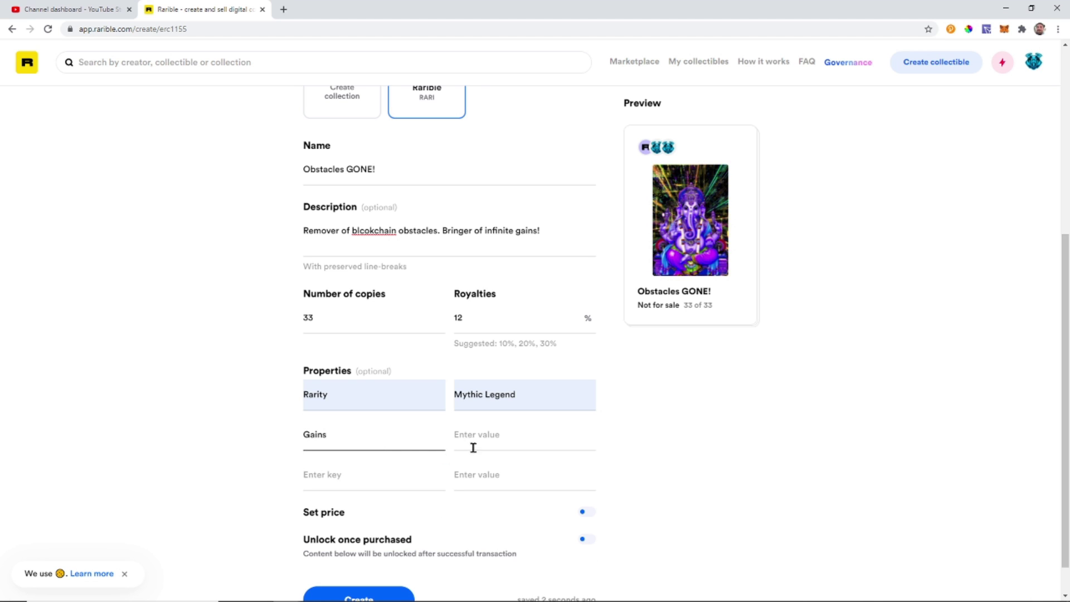
left_click(490, 441)
type("Inf")
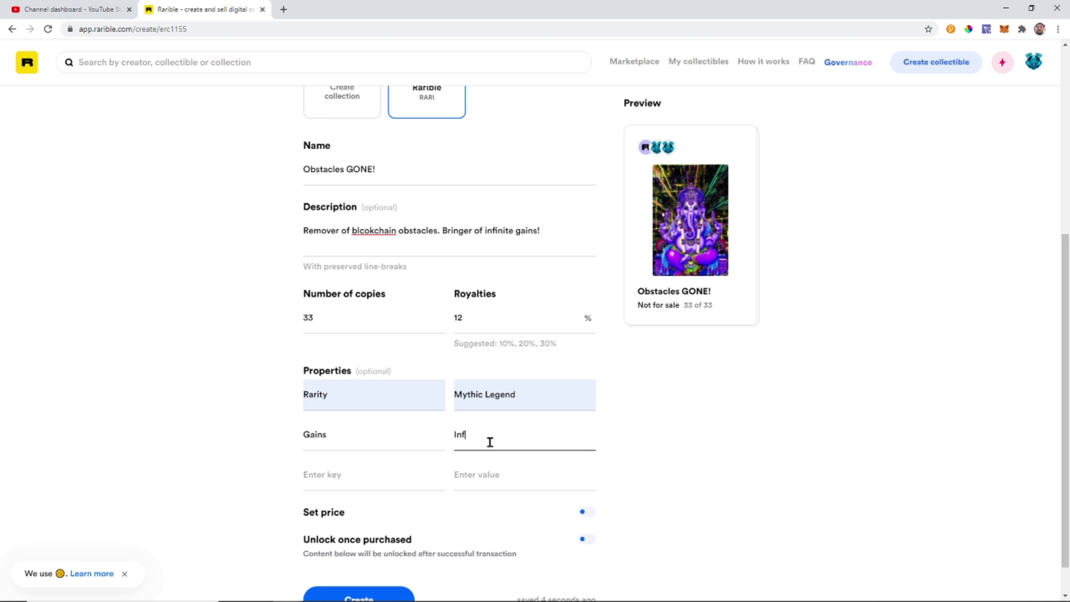
type("inite")
left_click(741, 421)
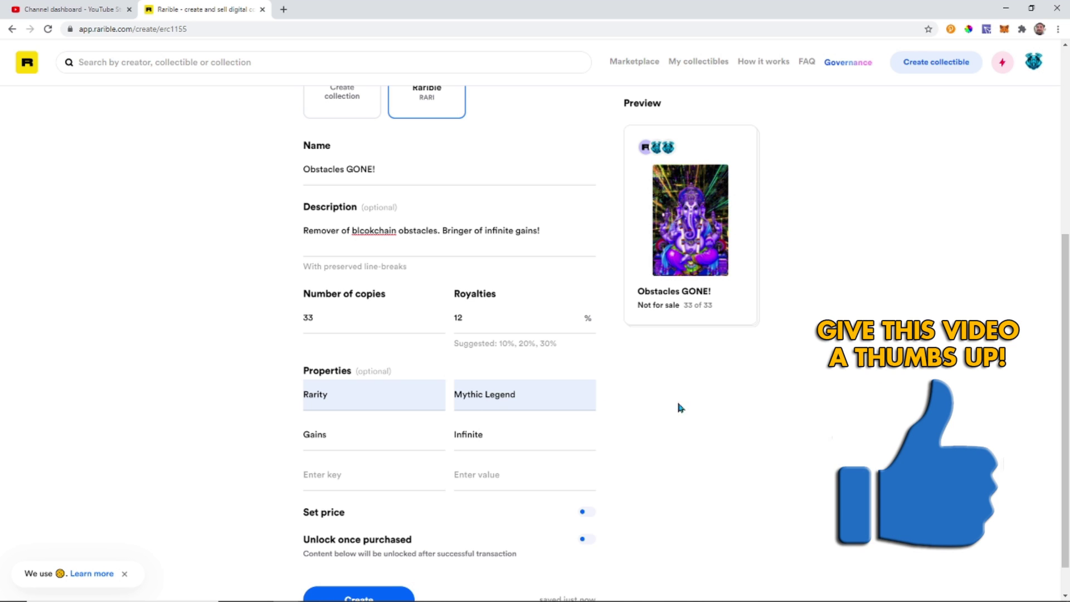
scroll(585, 399, "down", 1)
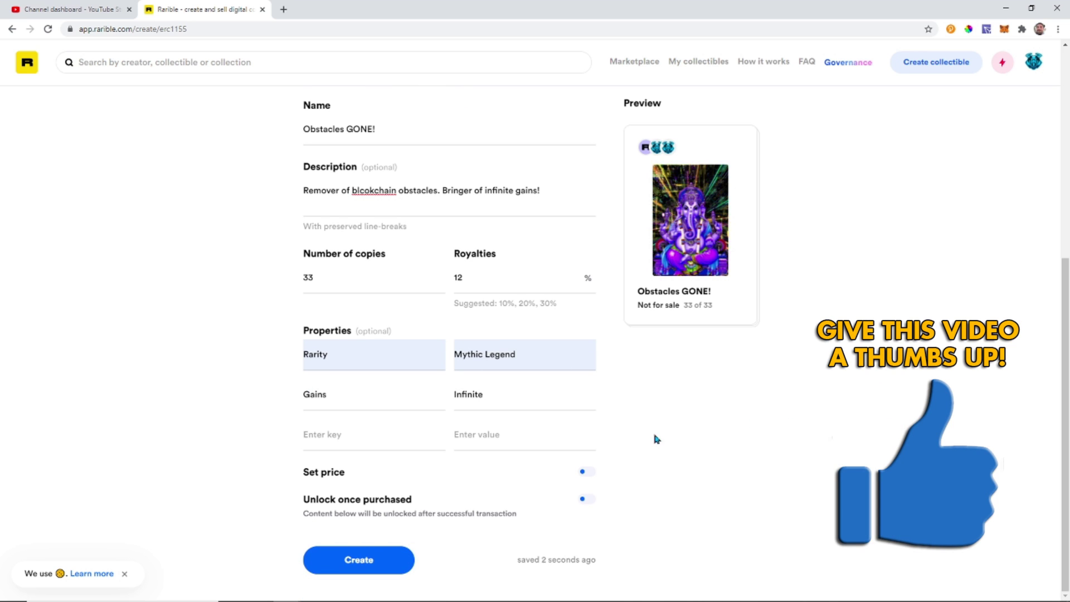
left_click(585, 474)
scroll(711, 477, "down", 1)
Price the collectible at 0.33 ETH, netting 0.32175 after the 2.5% fee
left_click(437, 443)
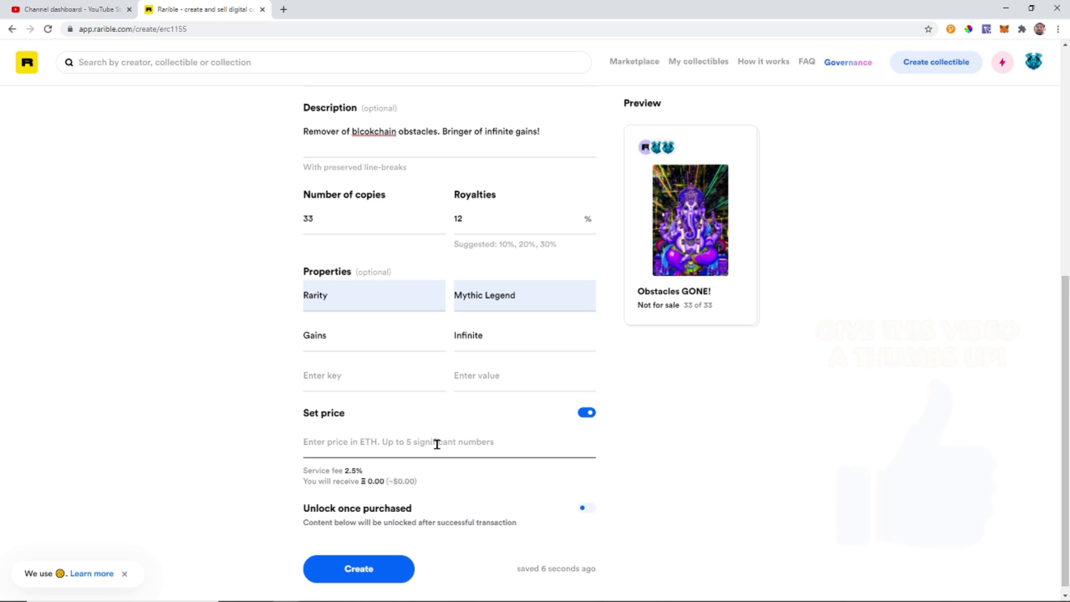
type(".33")
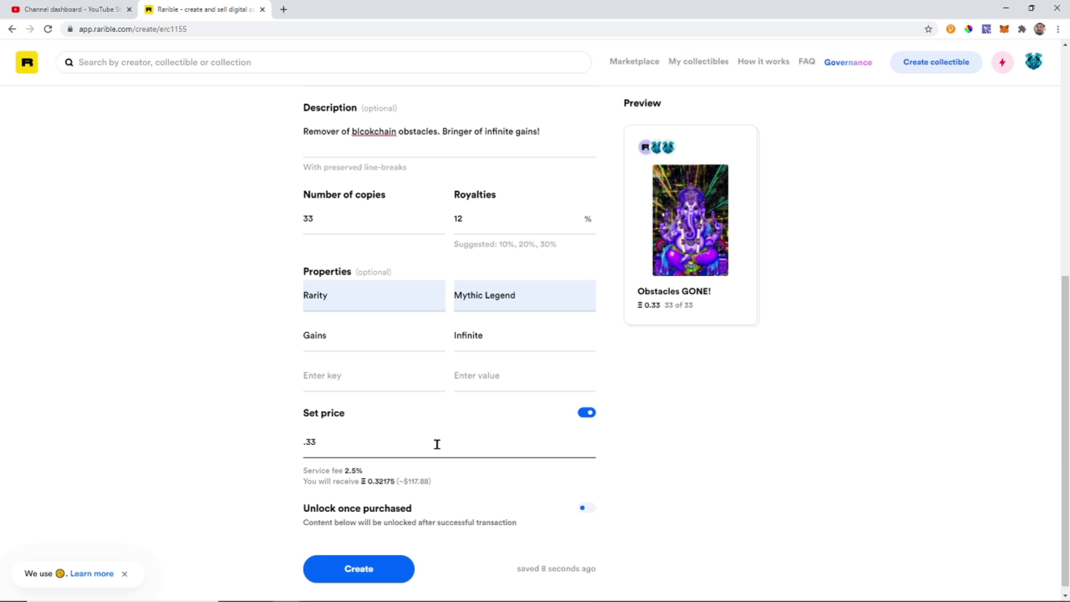
double_click(310, 223)
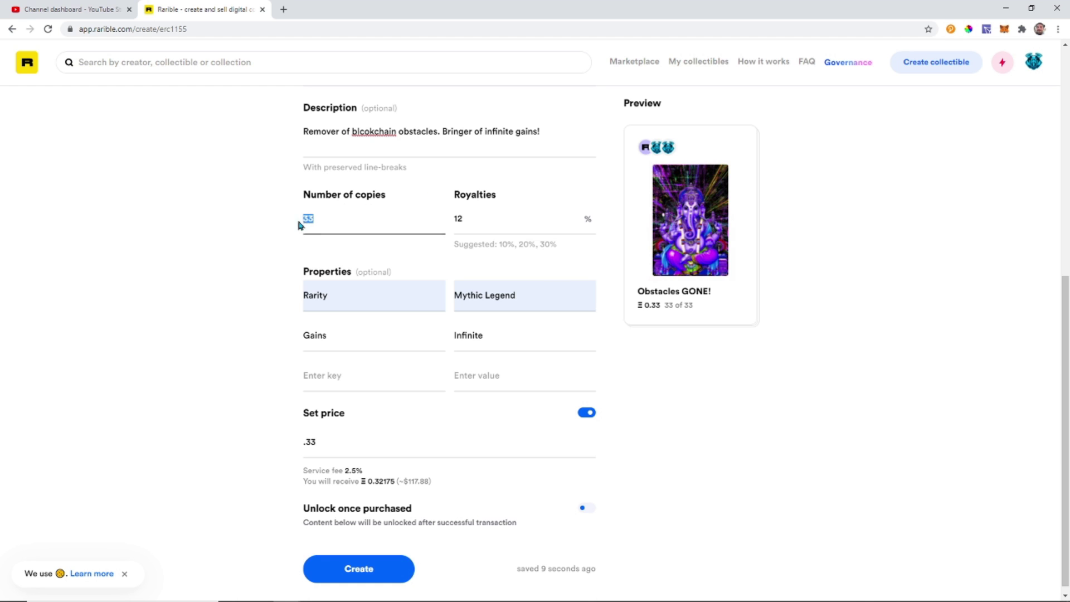
left_click(760, 375)
scroll(758, 486, "down", 1)
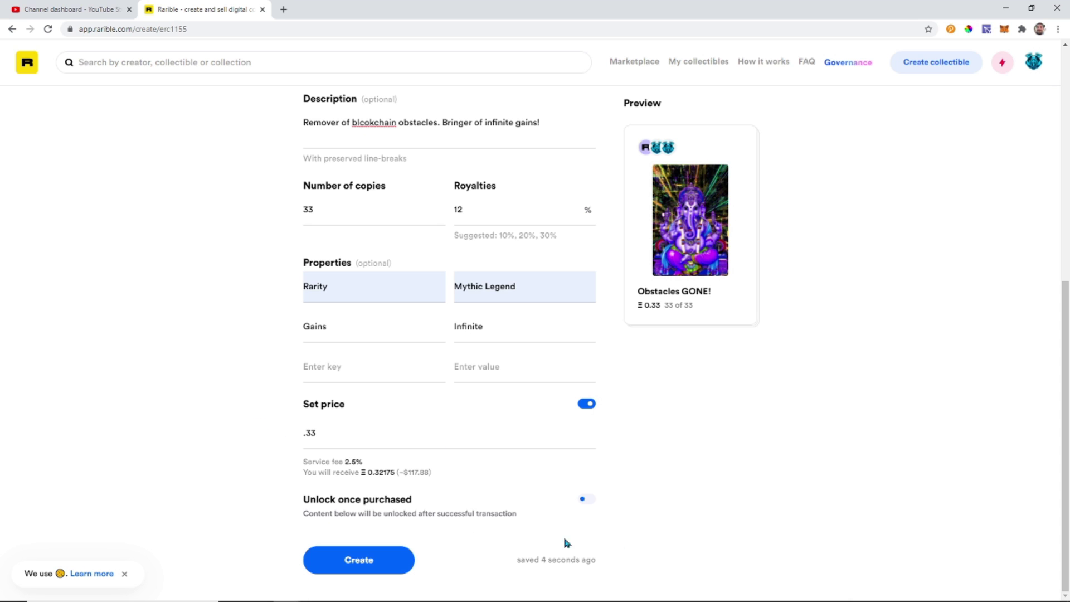
Enable Unlock once purchased and open the markdown cheatsheet in a separate tab
left_click(583, 502)
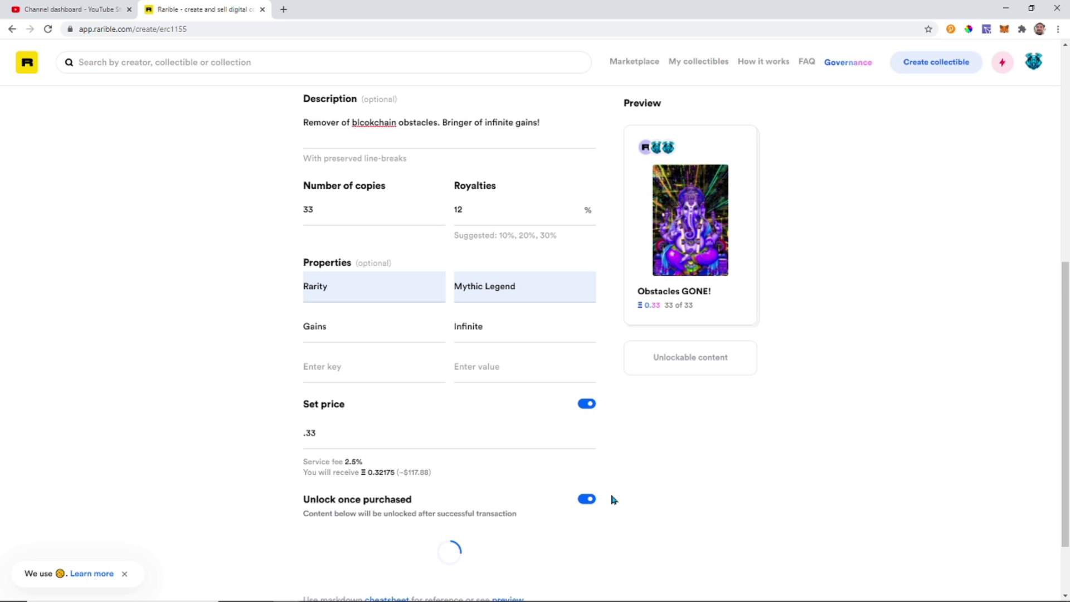
scroll(604, 502, "down", 1)
middle_click(497, 511)
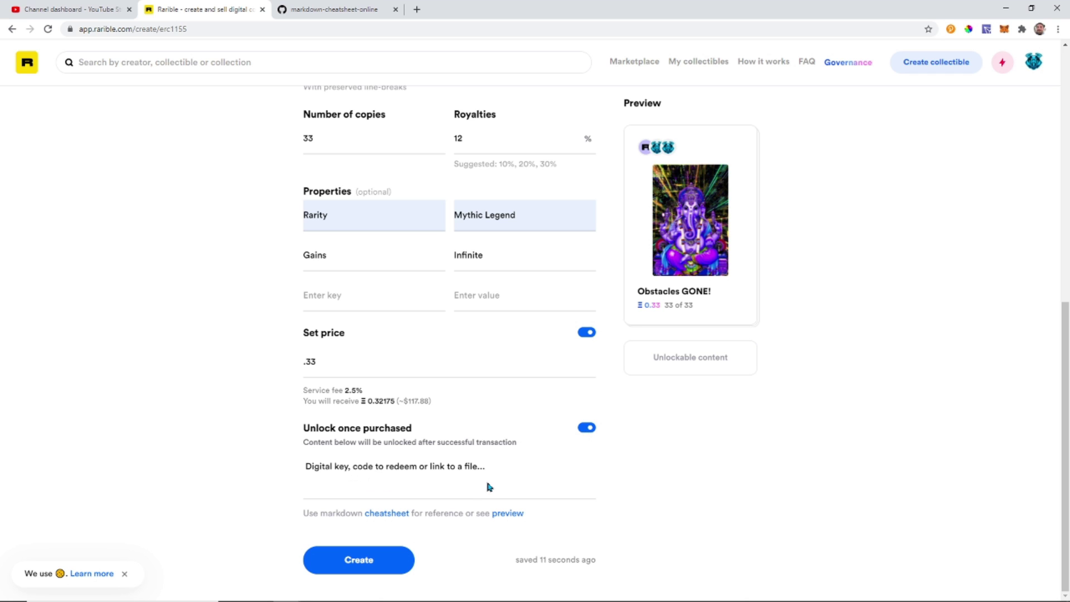
left_click(305, 467)
left_click(329, 9)
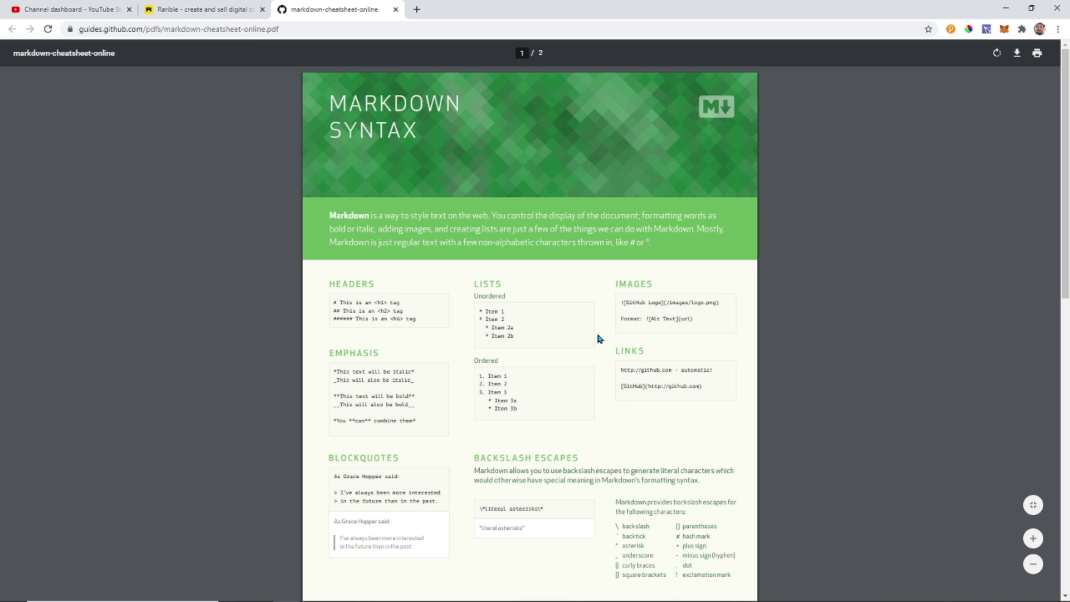
Scroll through the Markdown cheatsheet PDF to review headers, emphasis, lists, links and blockquotes
scroll(599, 338, "down", 1)
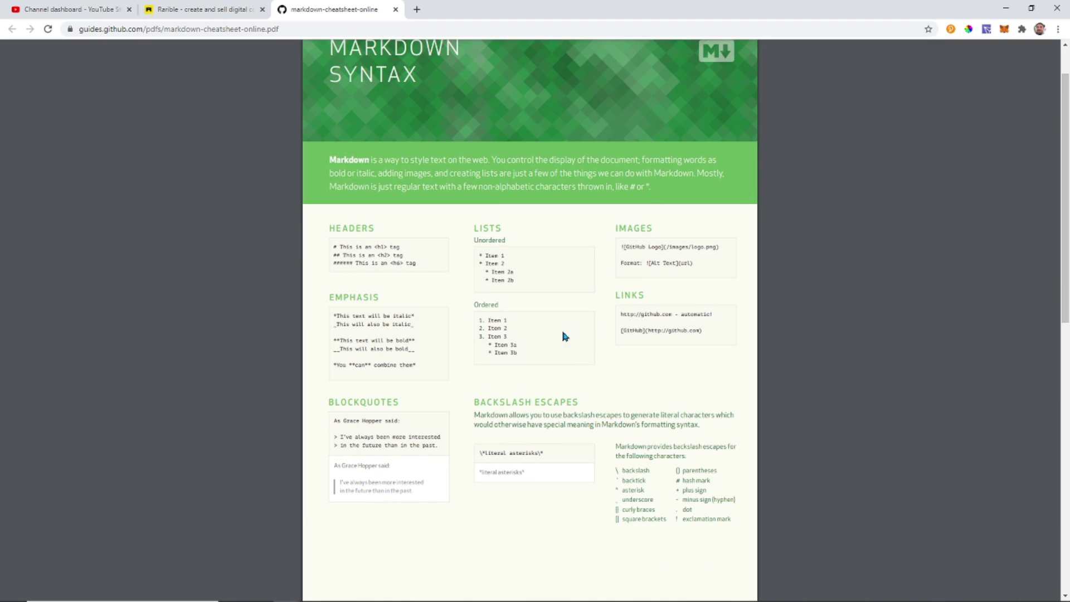
scroll(563, 337, "down", 5)
scroll(563, 337, "down", 5)
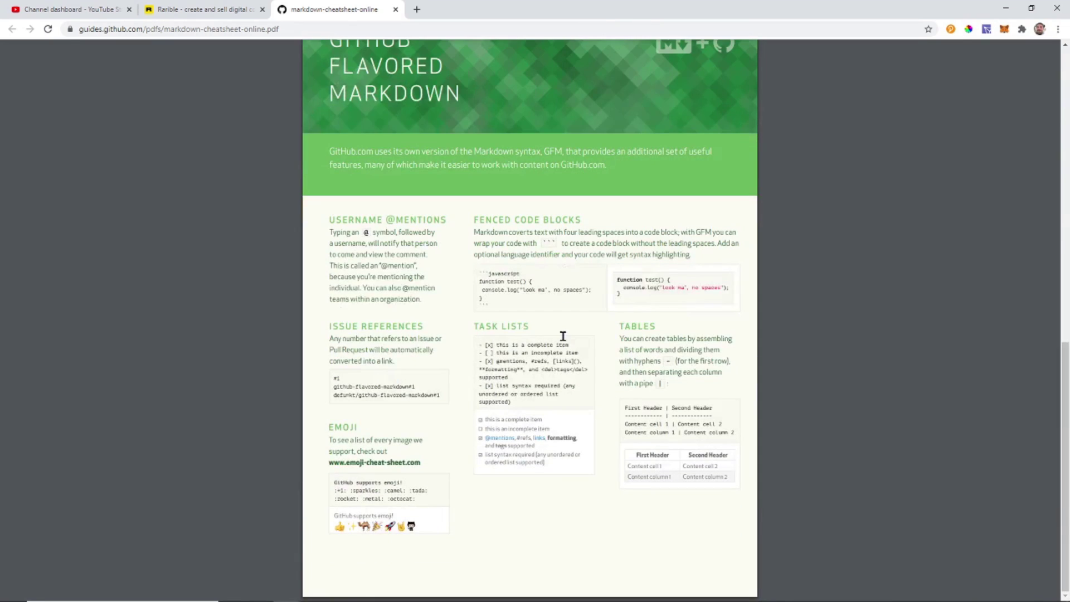
scroll(566, 337, "up", 10)
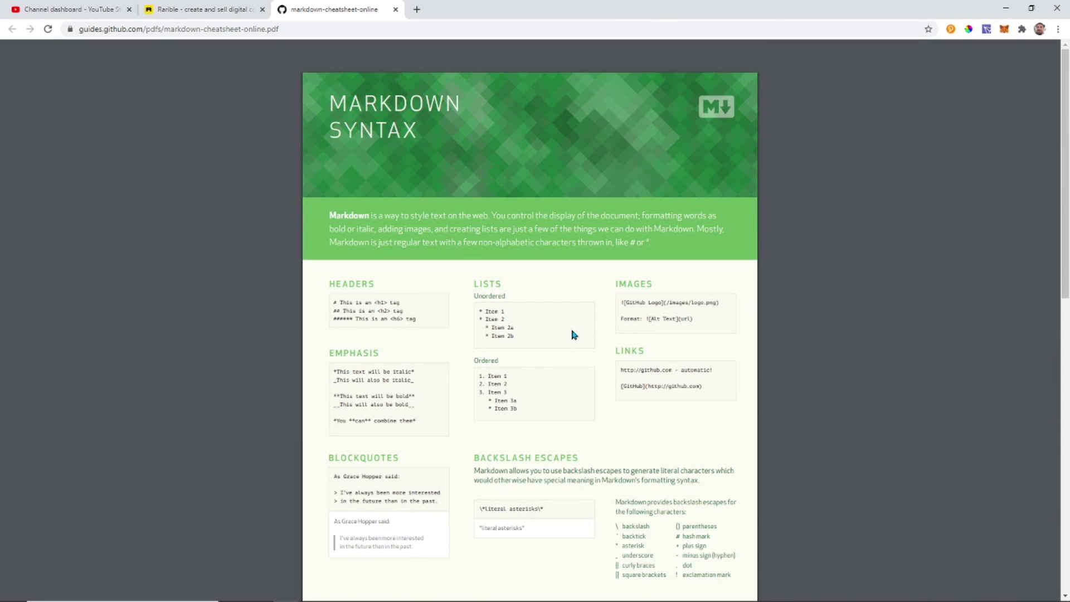
Add '#Download your exclusive meditation track using the link below.' as unlockable content, then create the collectible
key("ctrl+shift+Tab")
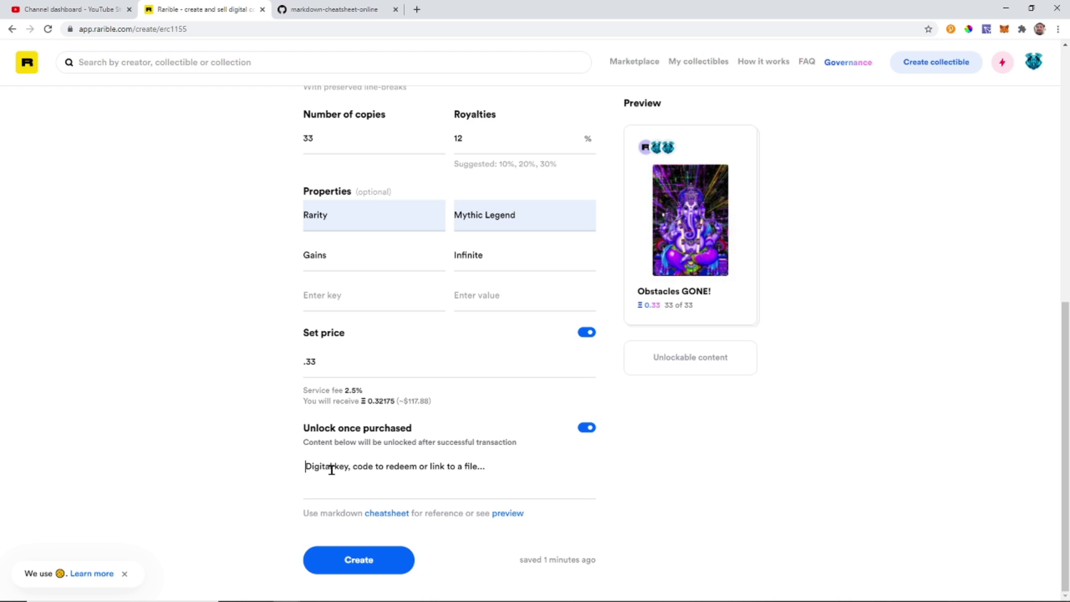
left_click(330, 468)
type("#Do")
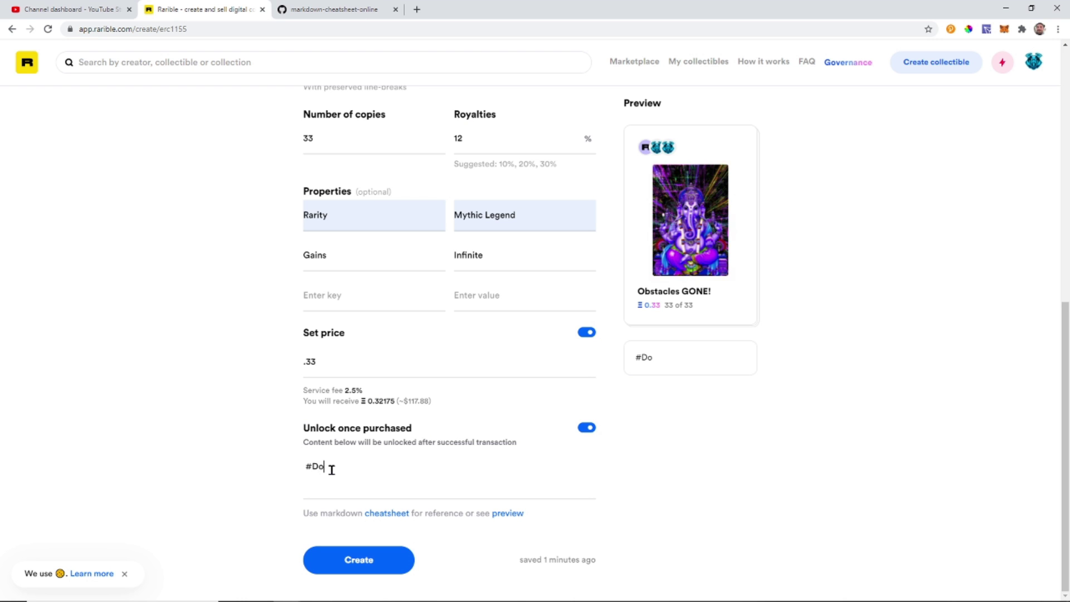
type("wnload your exclusive m")
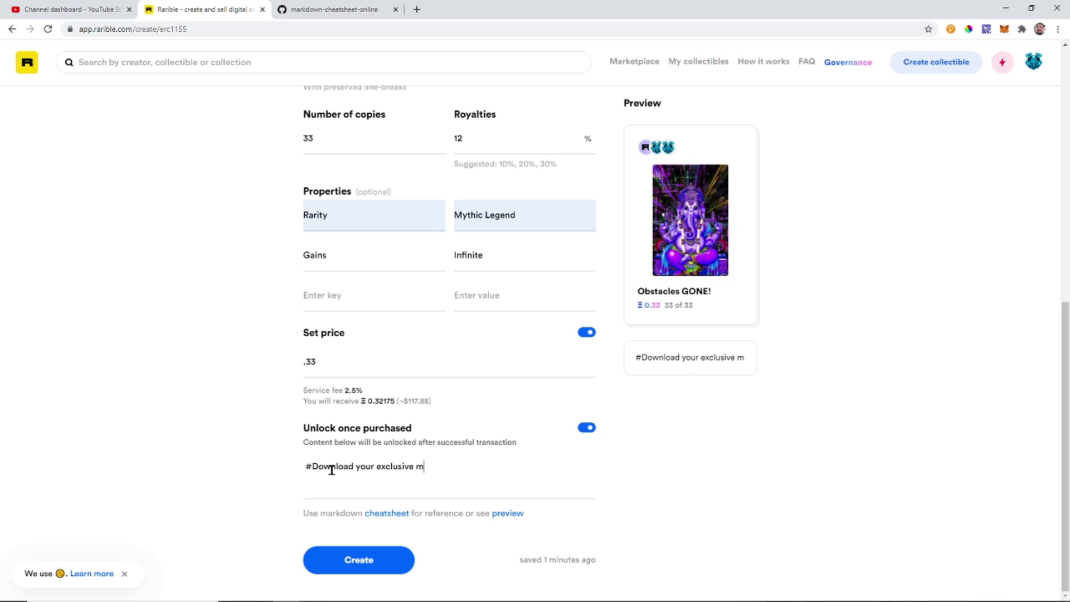
type("editat")
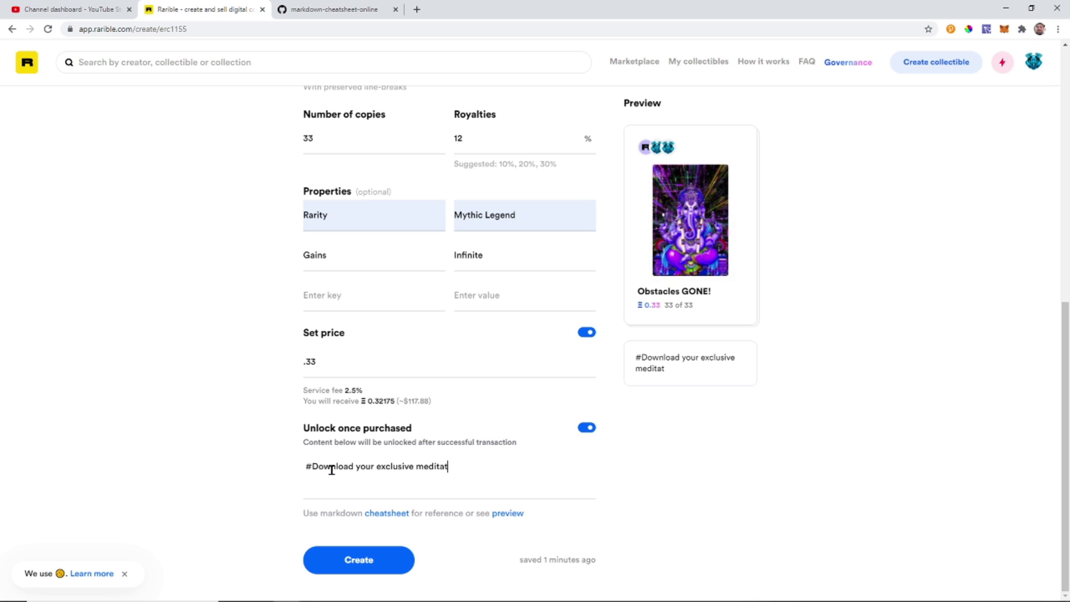
type("ion track using the link")
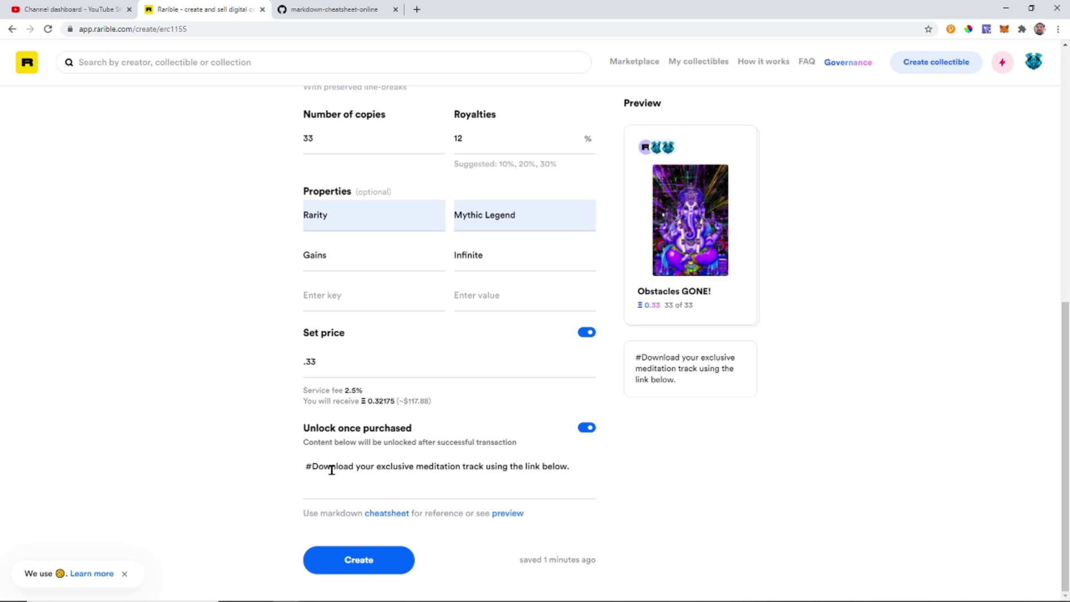
type(" below.")
key("Return")
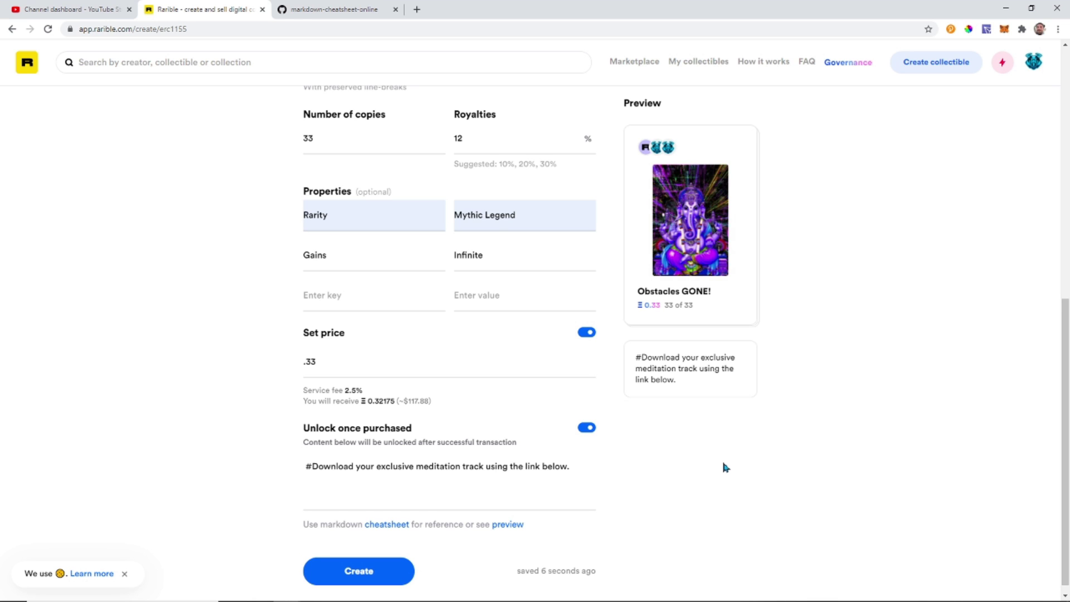
scroll(741, 454, "down", 1)
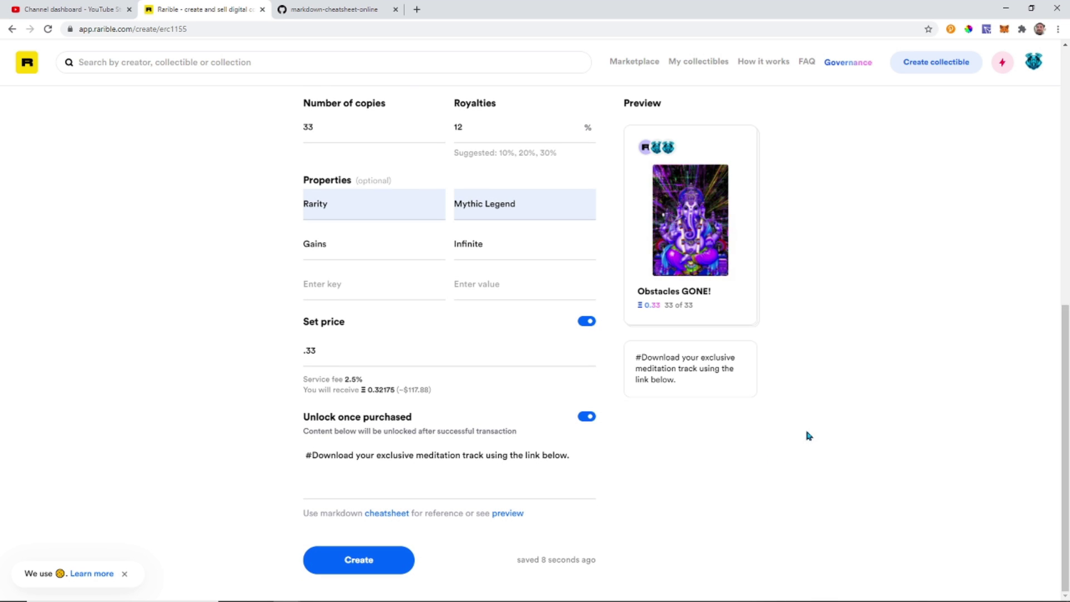
left_click(369, 560)
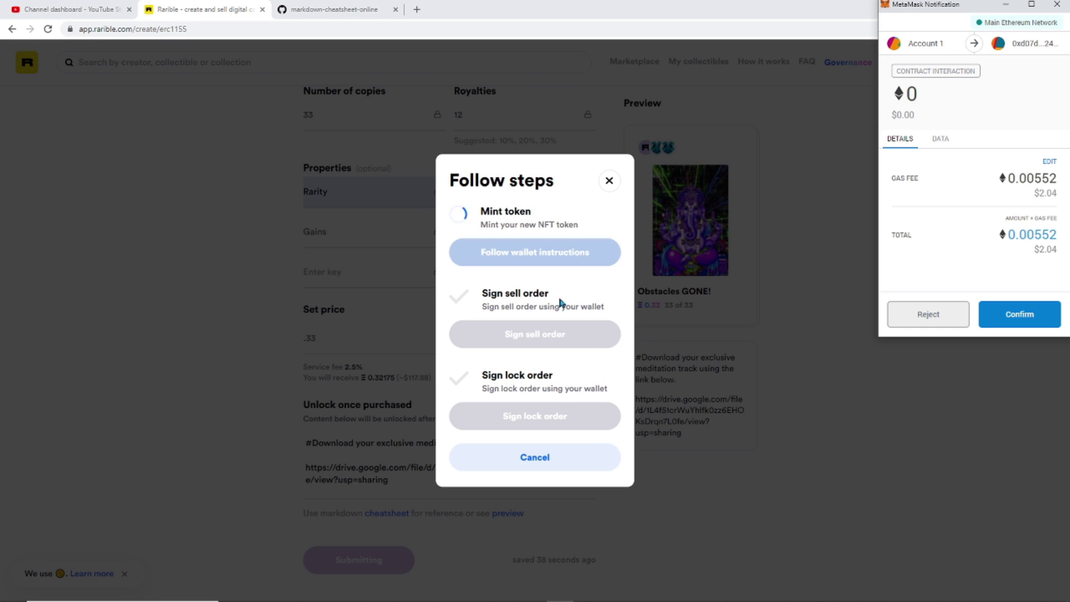
Approve the 33-copy Obstacles GONE! mint in MetaMask, then check the 0.1653 ETH balance
left_click(1024, 323)
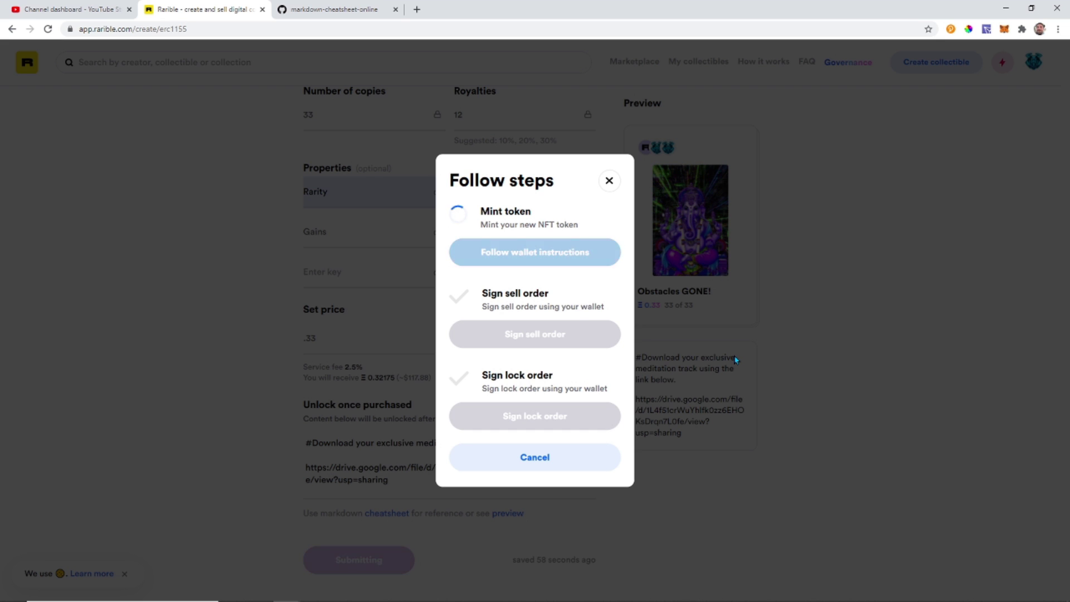
left_click(1005, 30)
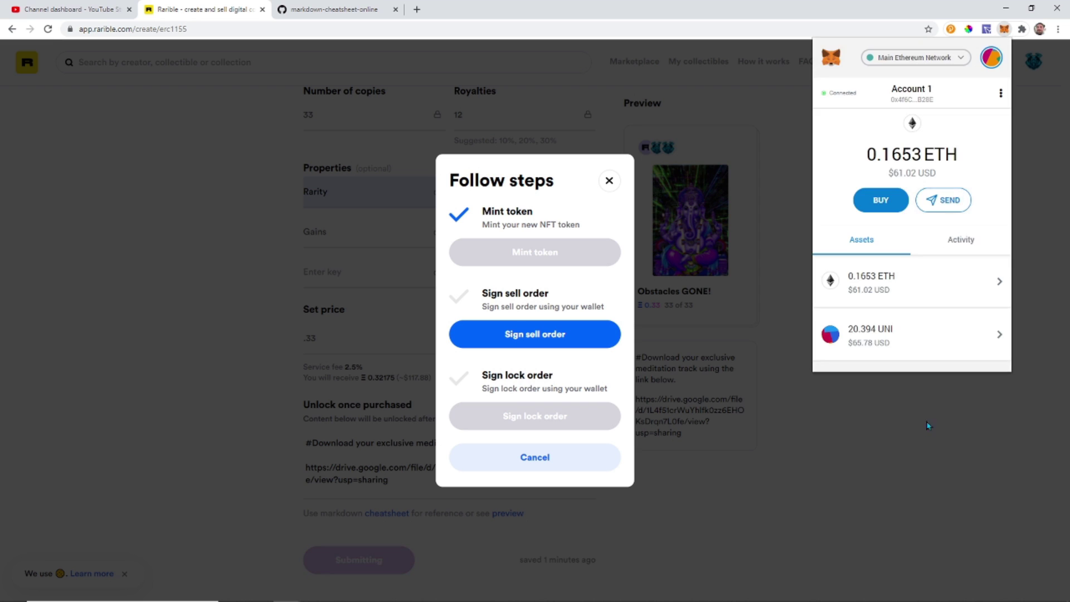
Sign the 0.33 ETH sell order and the unlockable-content lock order in MetaMask
left_click(928, 425)
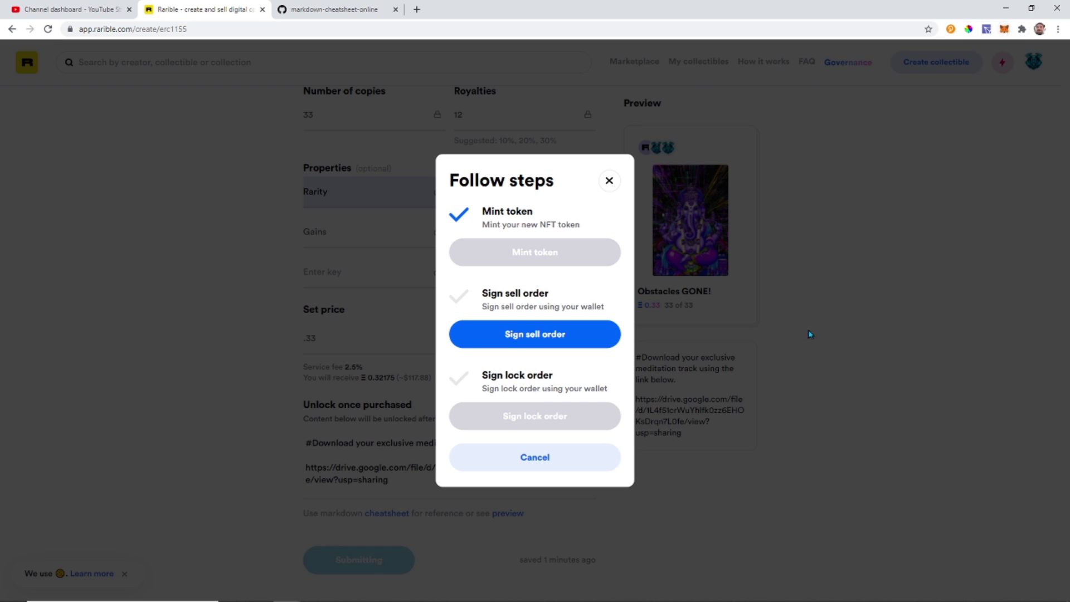
left_click(549, 340)
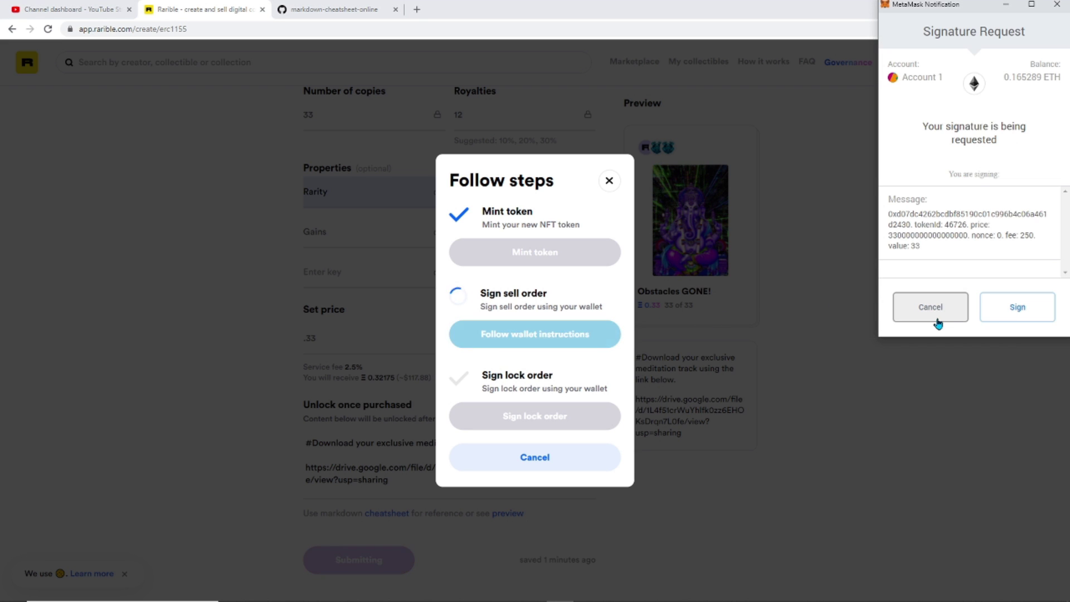
left_click(1012, 308)
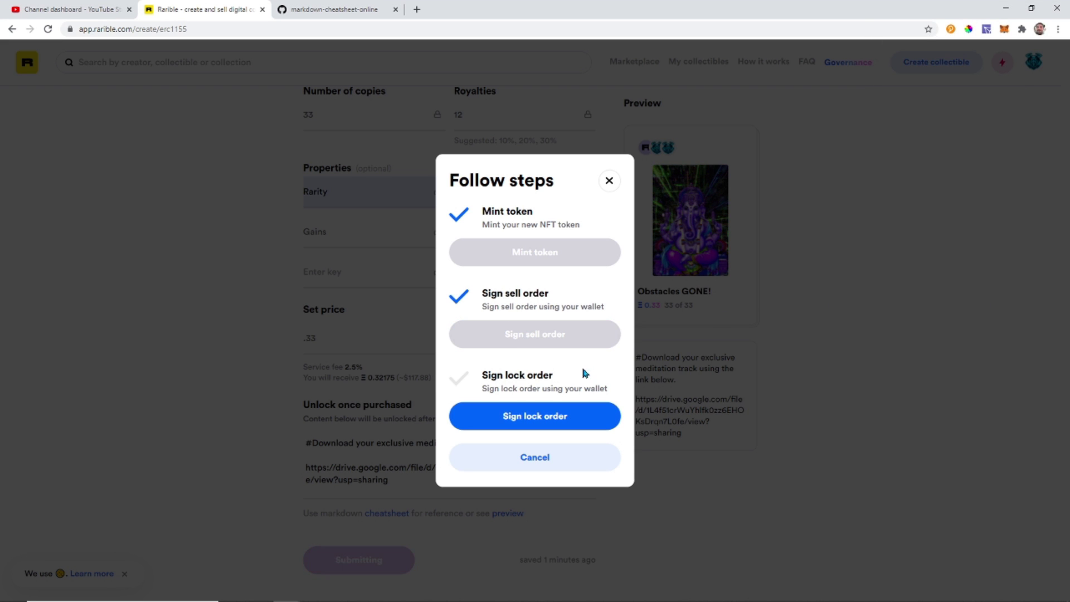
left_click(536, 419)
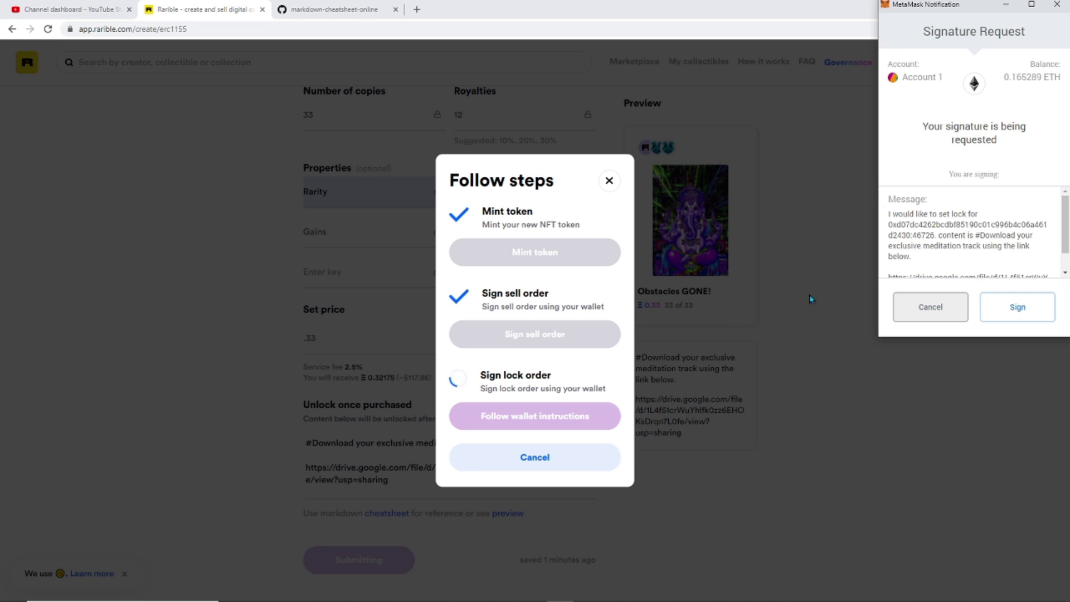
left_click(1038, 308)
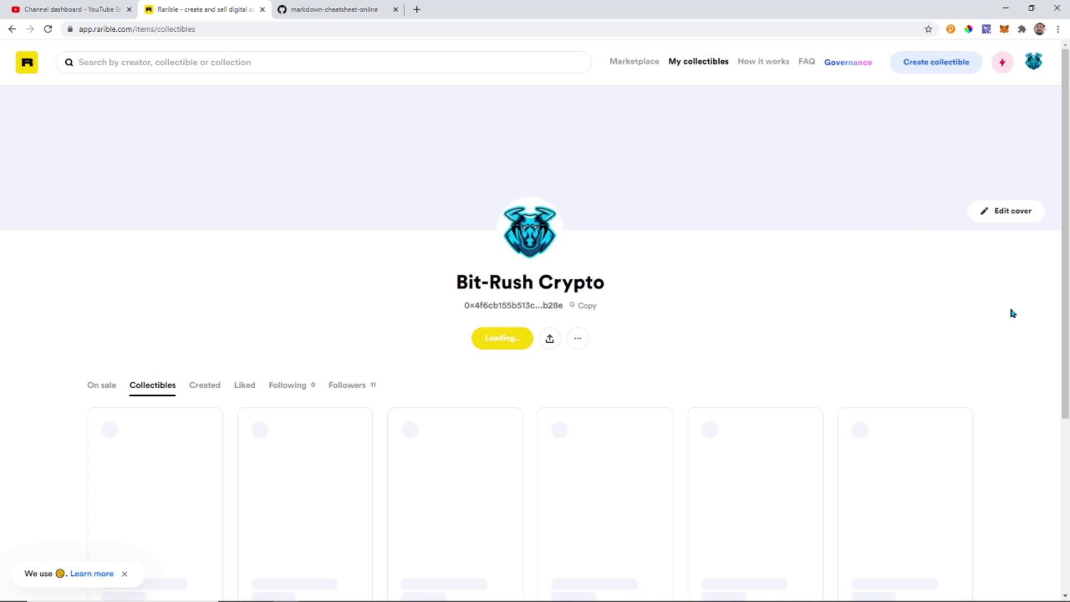
Reload the collectibles page and open the pending Contract Interaction from MetaMask's ETH activity on Etherscan
scroll(641, 282, "down", 3)
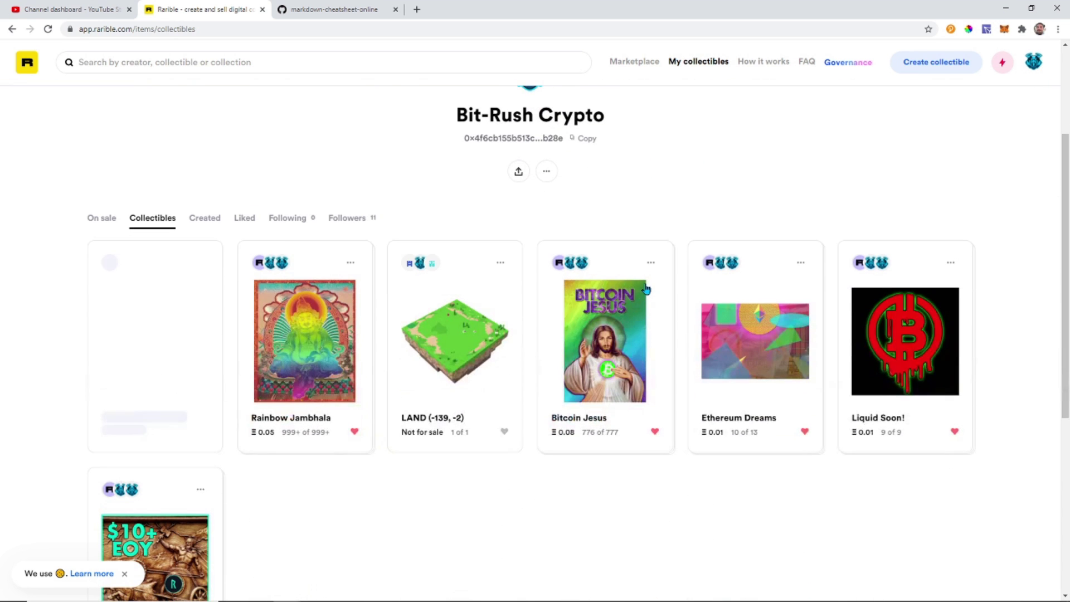
scroll(243, 374, "down", 1)
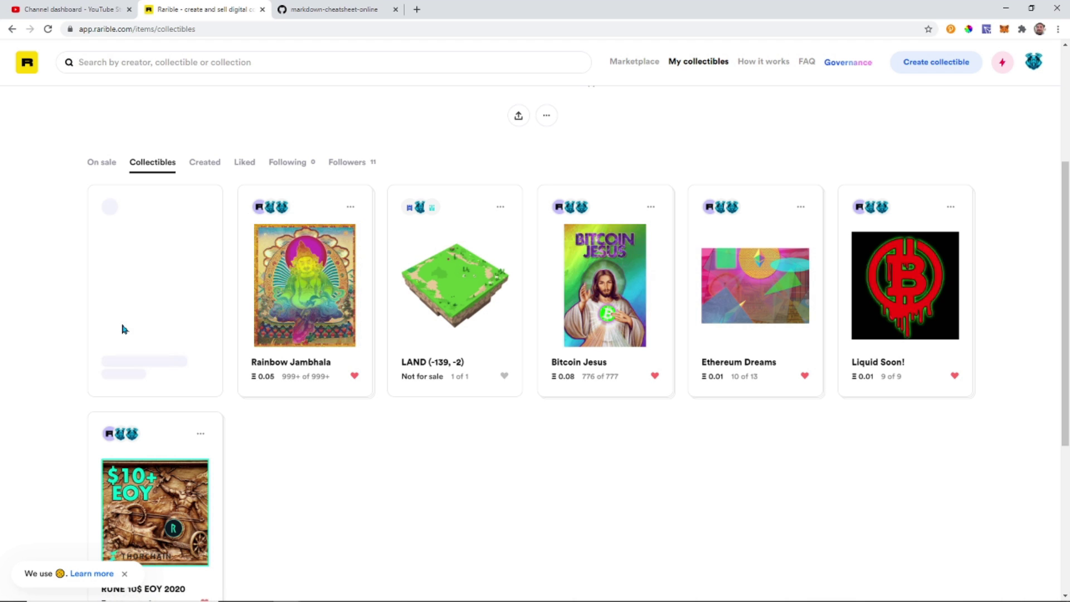
left_click(48, 29)
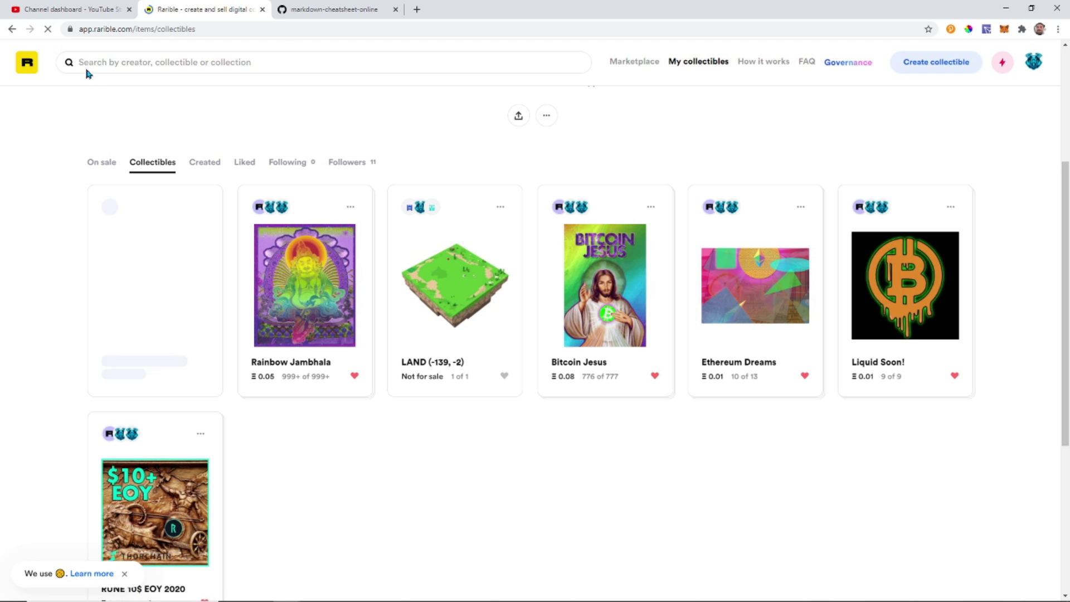
scroll(432, 315, "down", 2)
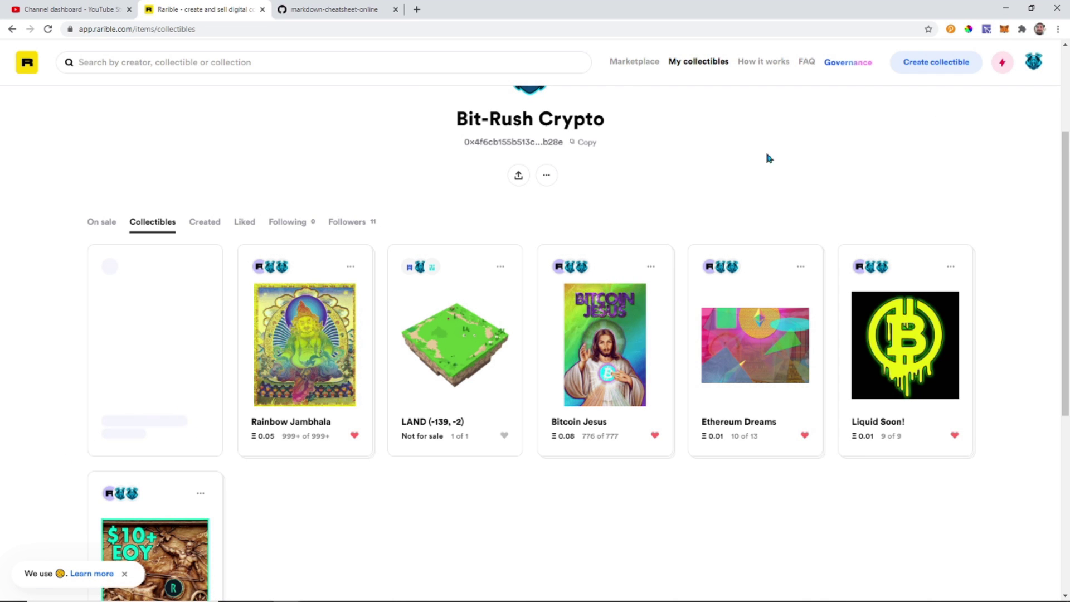
left_click(1005, 29)
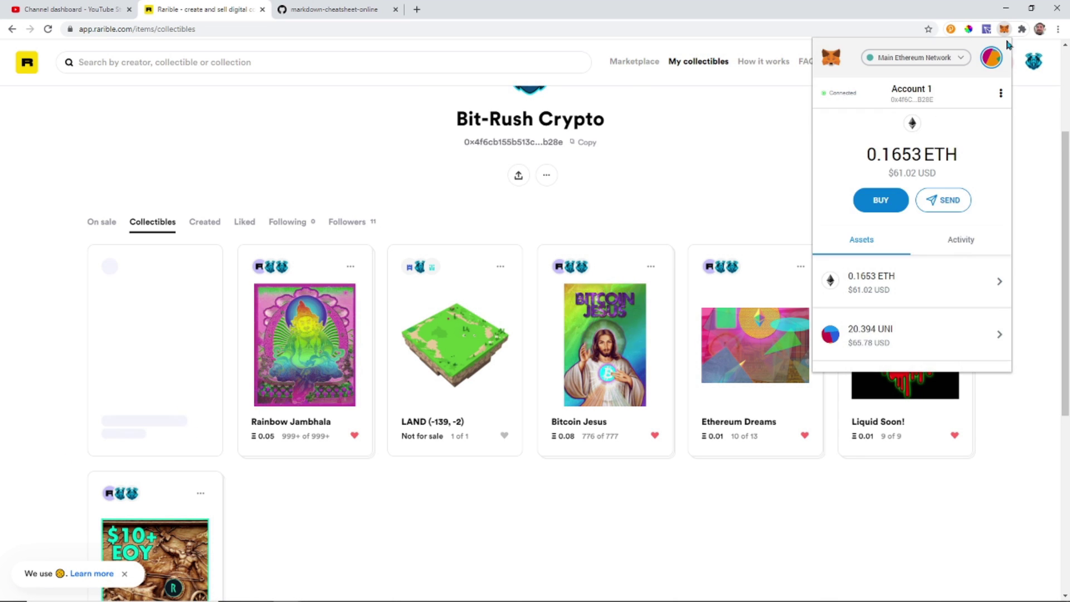
left_click(967, 273)
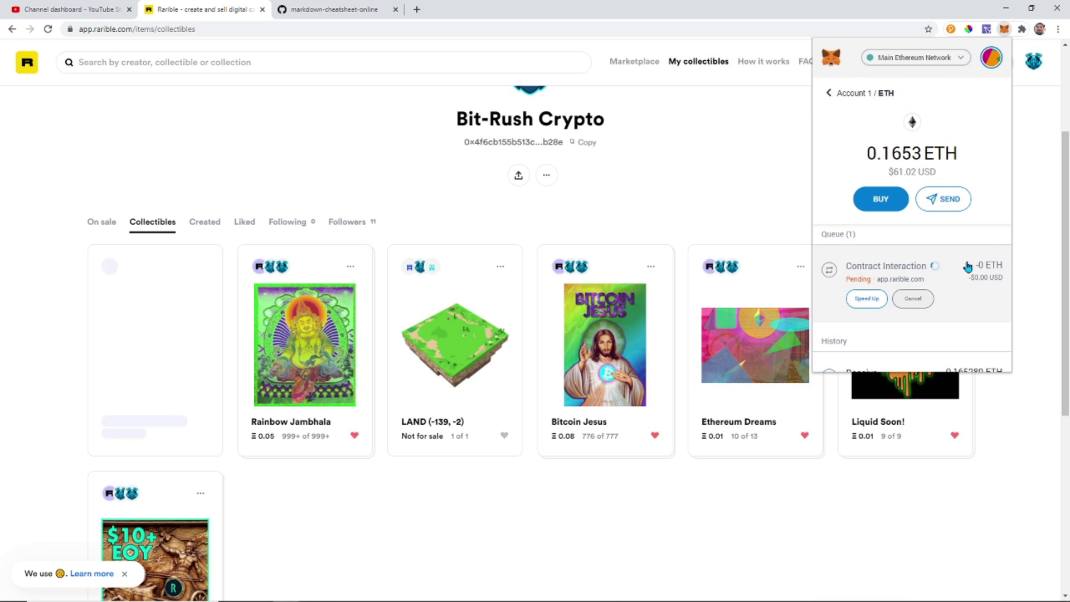
left_click(967, 268)
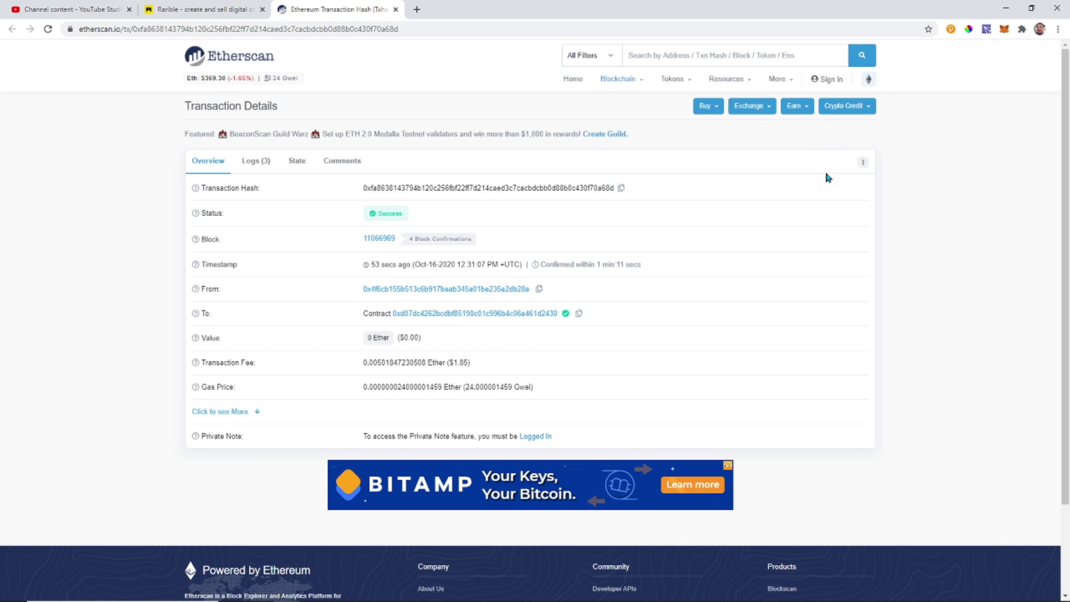
Once Etherscan shows Success, go back to the Rarible collectibles tab listing Obstacles GONE!
left_click(198, 9)
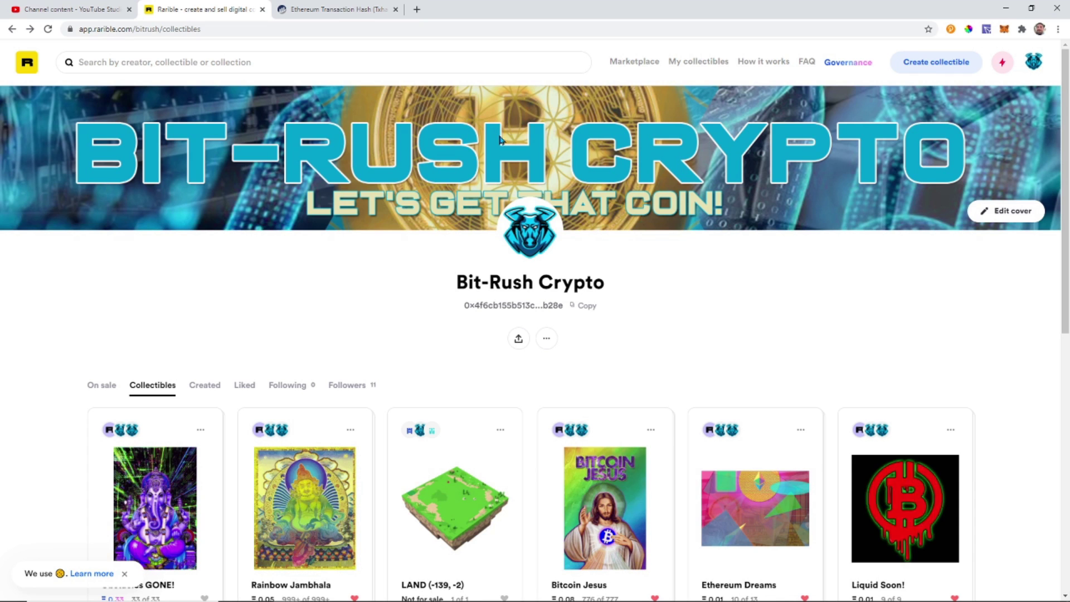
Scroll the collectibles list and open the Obstacles GONE! card's token page
scroll(500, 139, "down", 3)
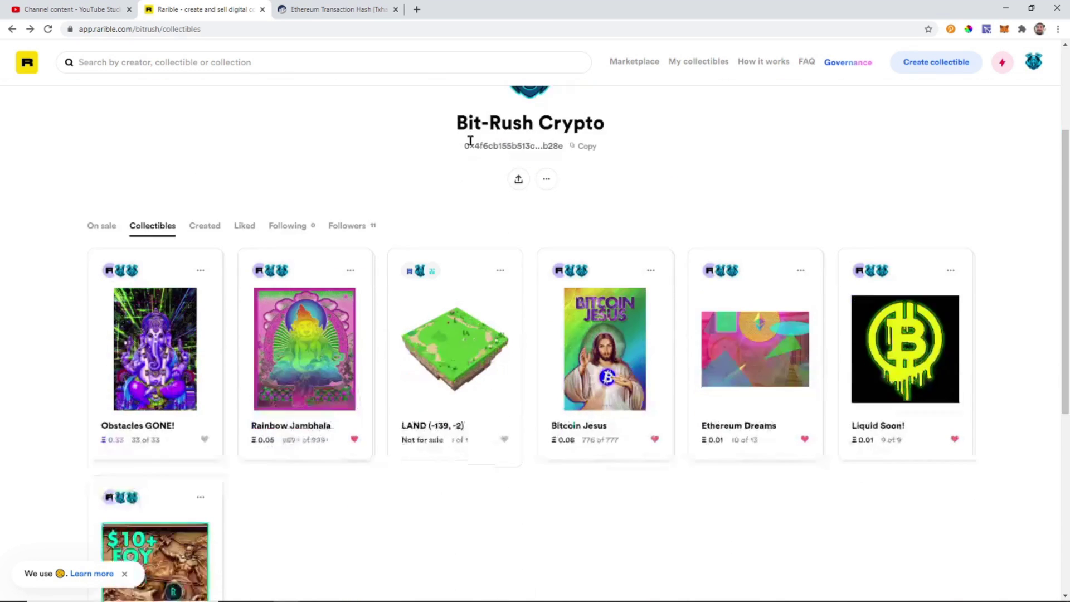
scroll(470, 141, "down", 1)
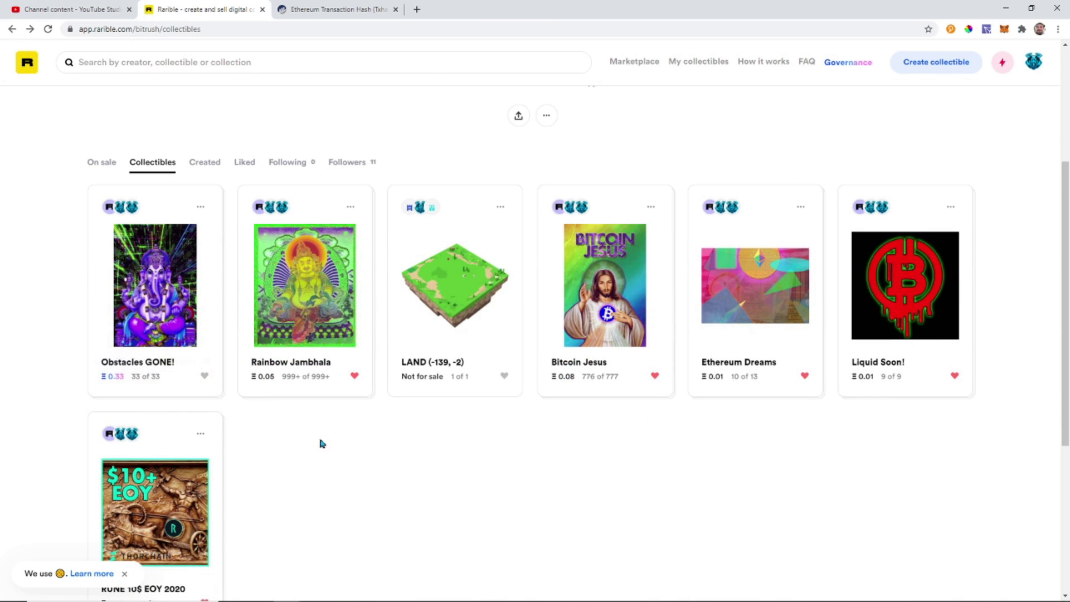
left_click(150, 299)
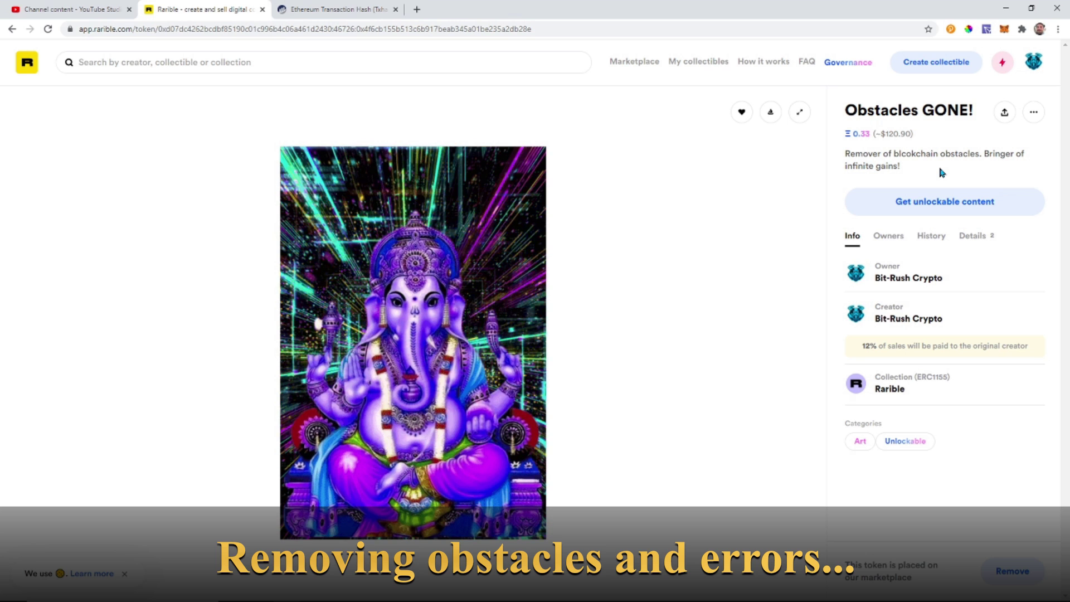
Review the Owners, History, Details and Info tabs, then request the unlockable content
left_click(888, 236)
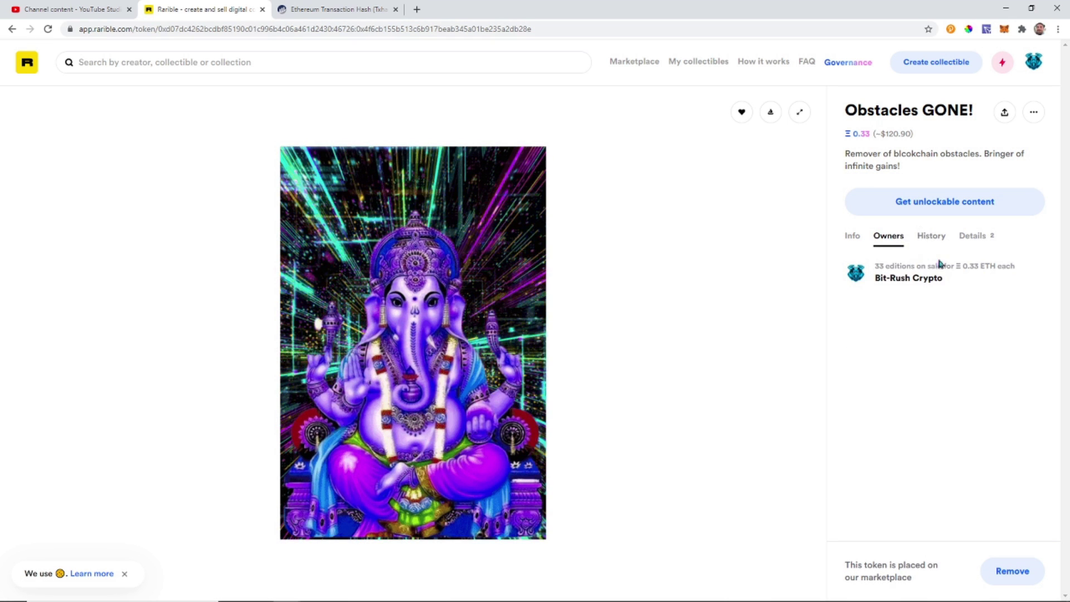
left_click(931, 239)
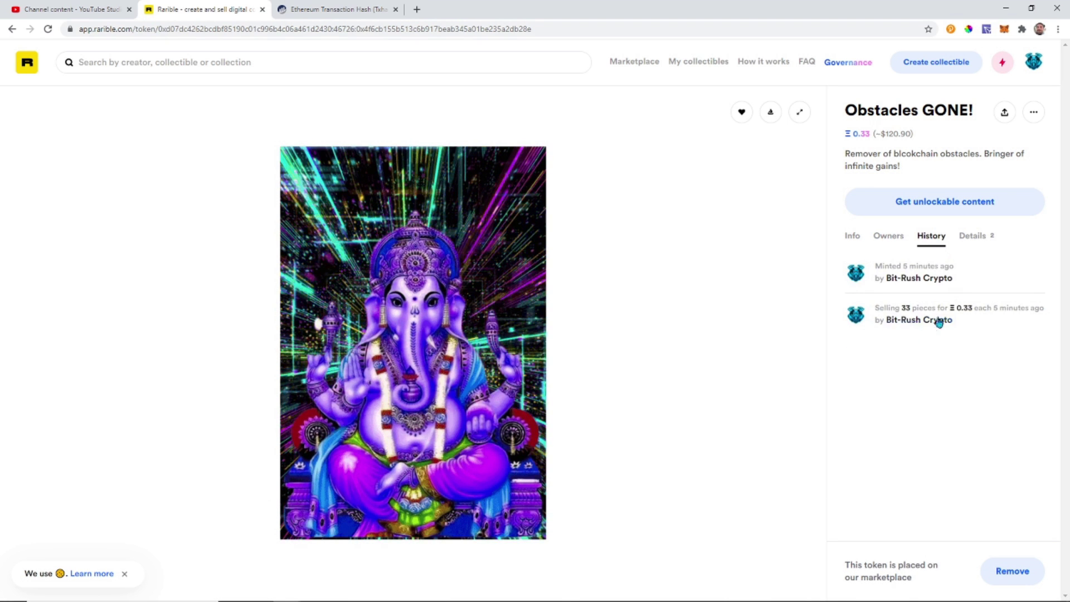
left_click(972, 240)
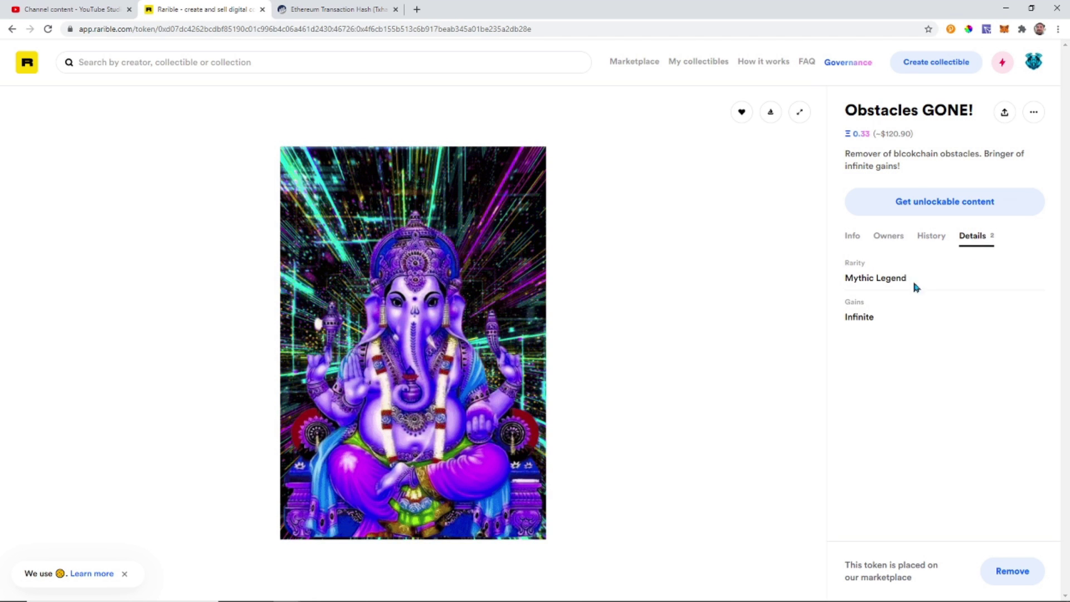
left_click(852, 239)
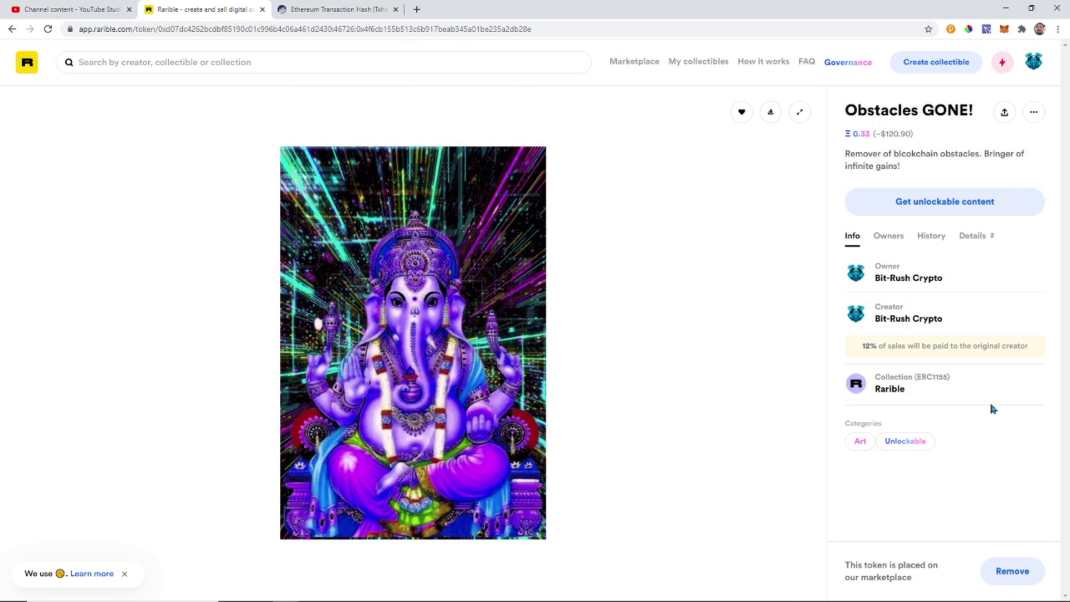
left_click(929, 212)
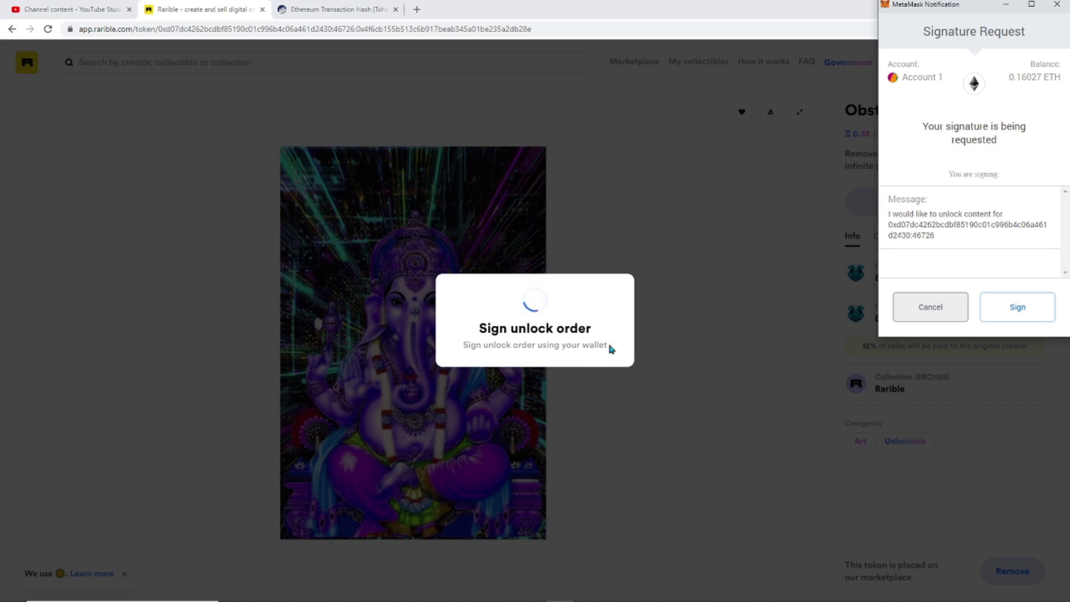
Decline the MetaMask unlock signature and dismiss the 'User denied message signature' error
left_click(931, 307)
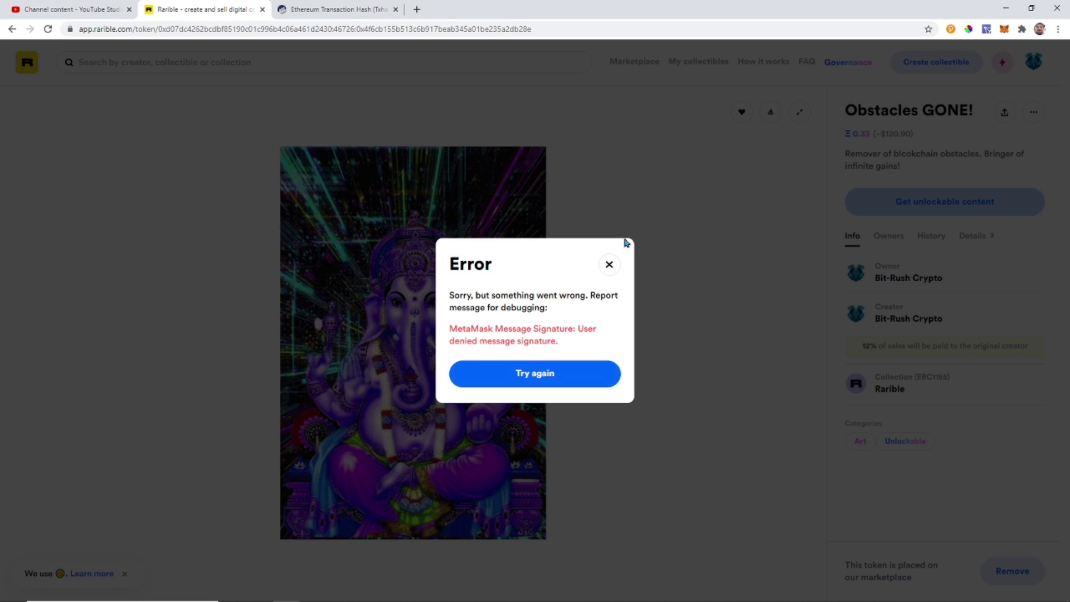
left_click(608, 266)
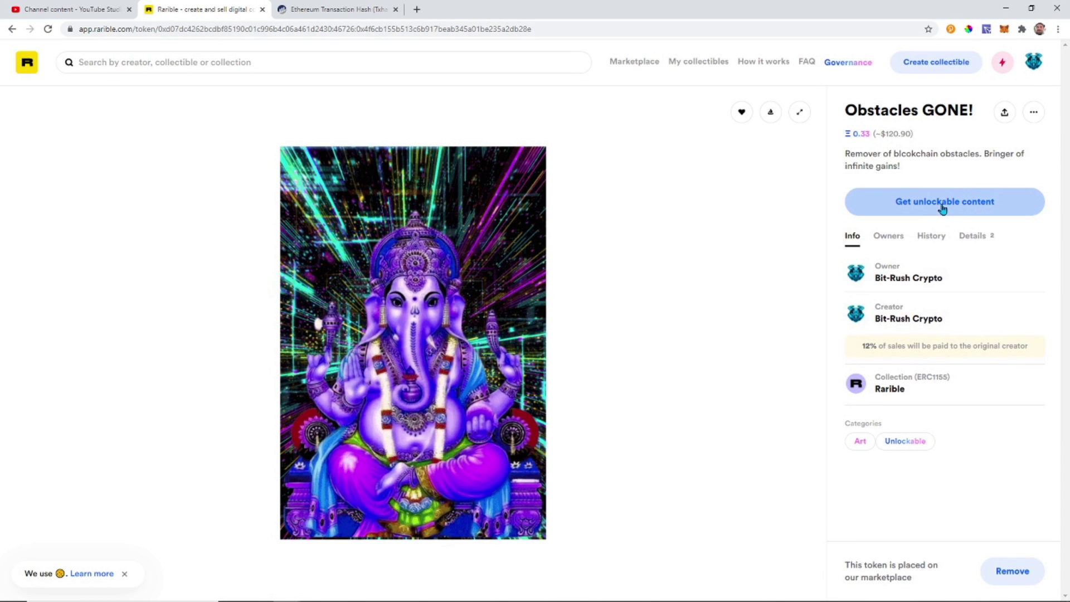